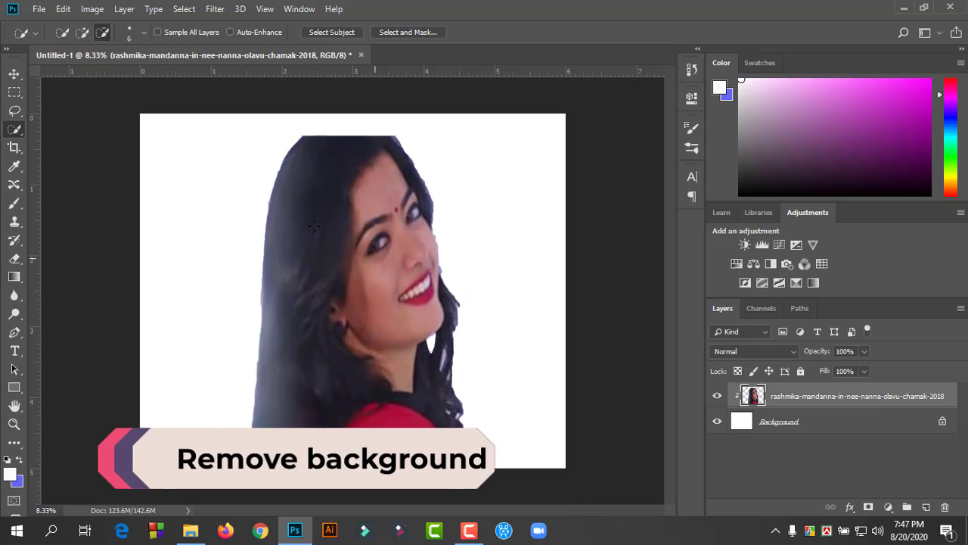
Step: Select the portrait and white background layers and merge them into one layer
click(808, 422)
shift+click(801, 398)
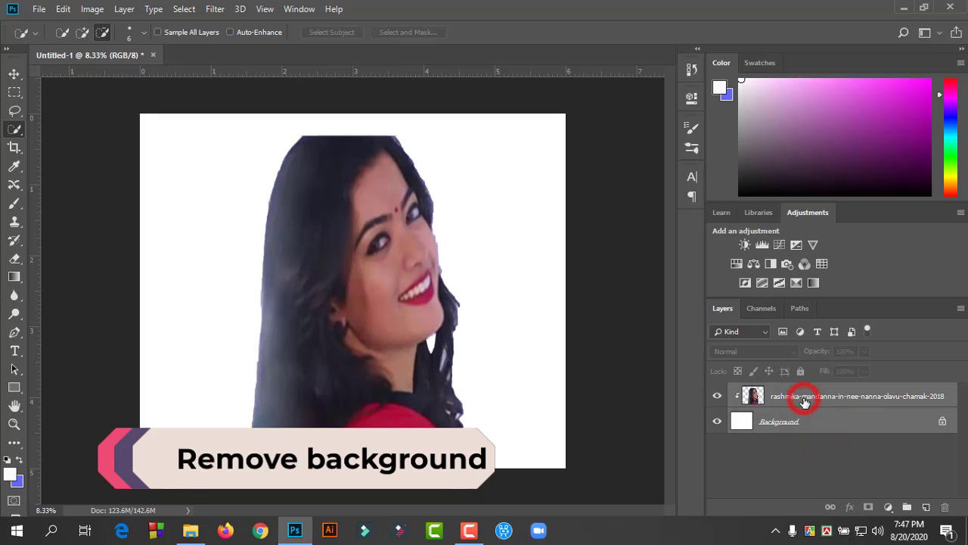
right_click(806, 396)
click(655, 395)
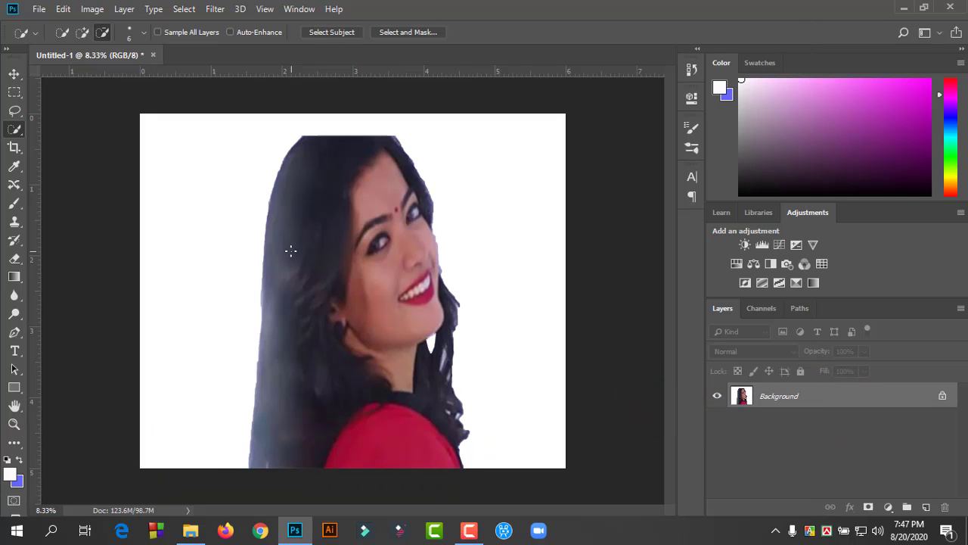
Step: Sharpen the portrait with Unsharp Mask at 500% amount and 9.8 px radius
click(215, 9)
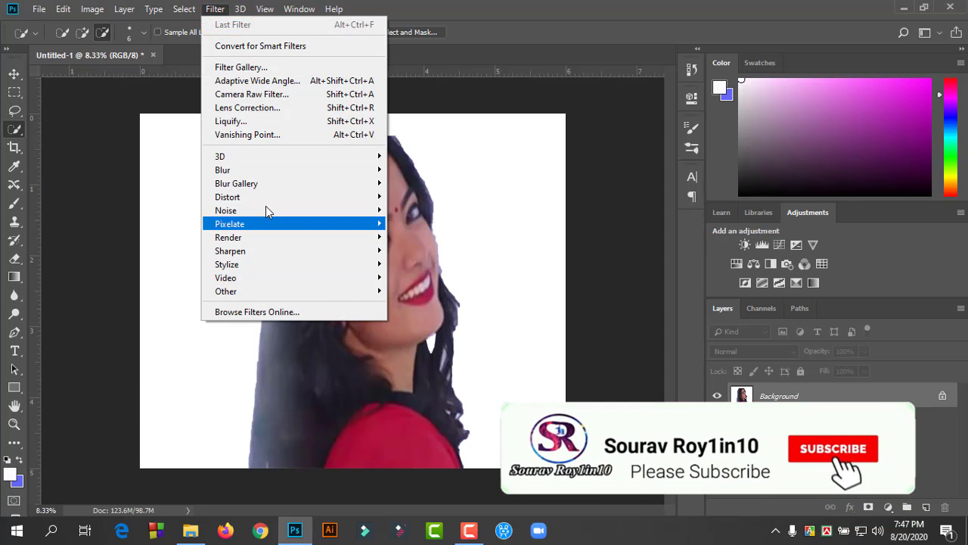
mouse_move(230, 250)
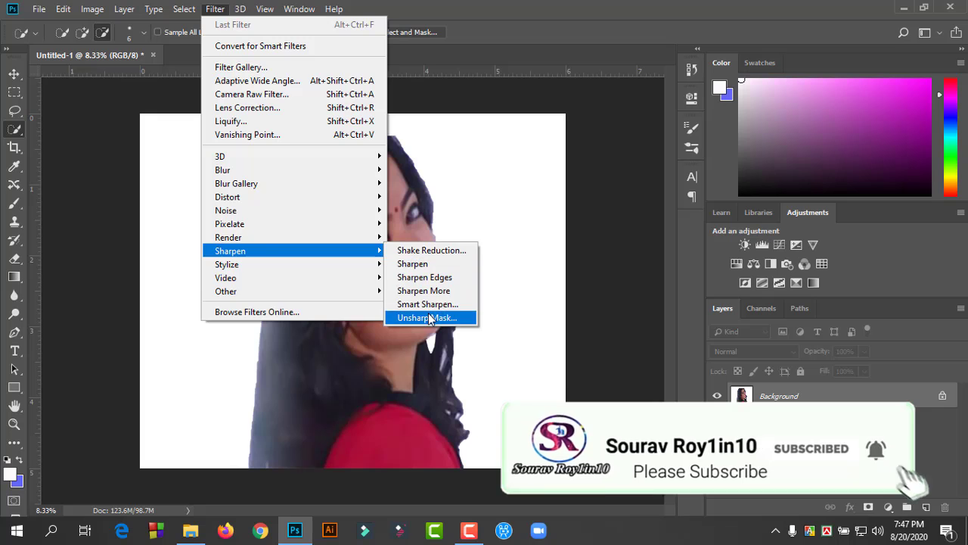
click(435, 317)
click(388, 318)
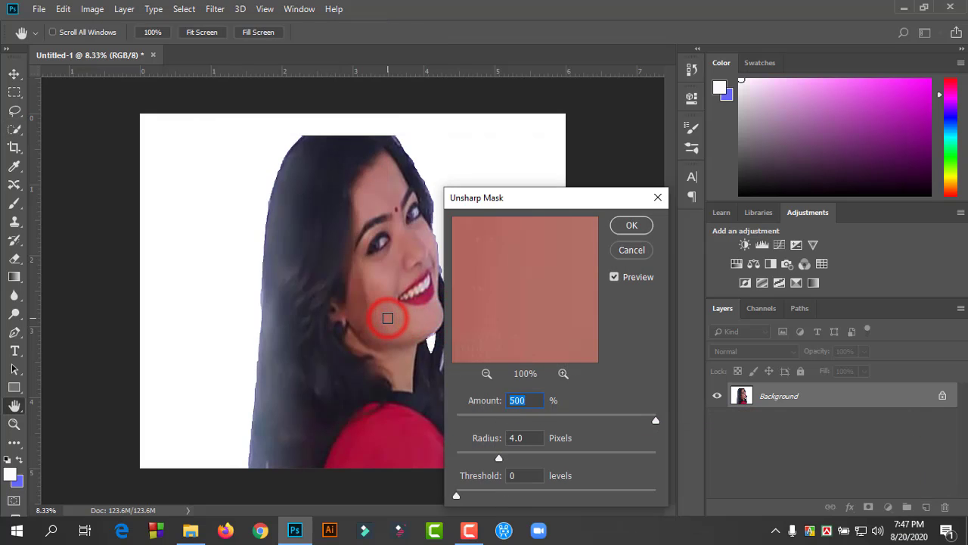
click(487, 373)
click(487, 373)
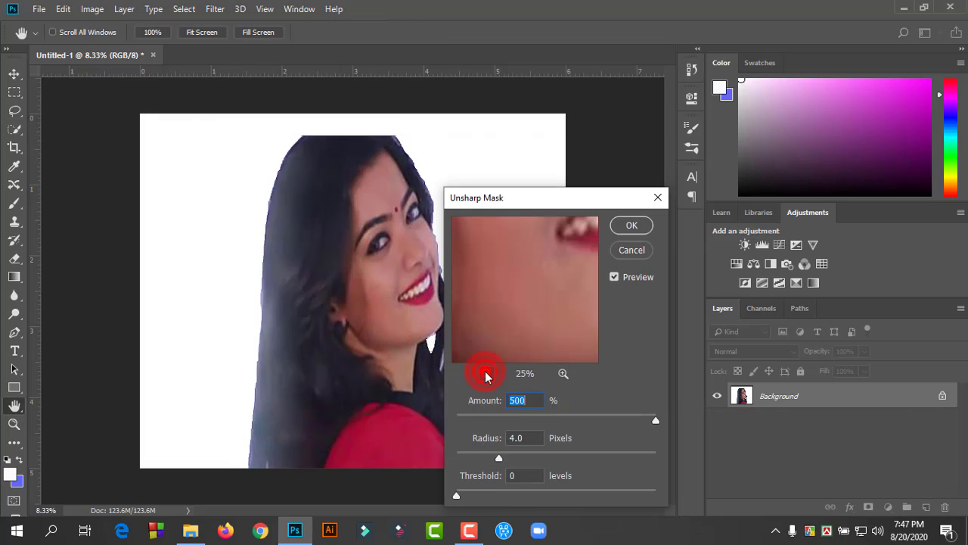
click(487, 373)
click(389, 313)
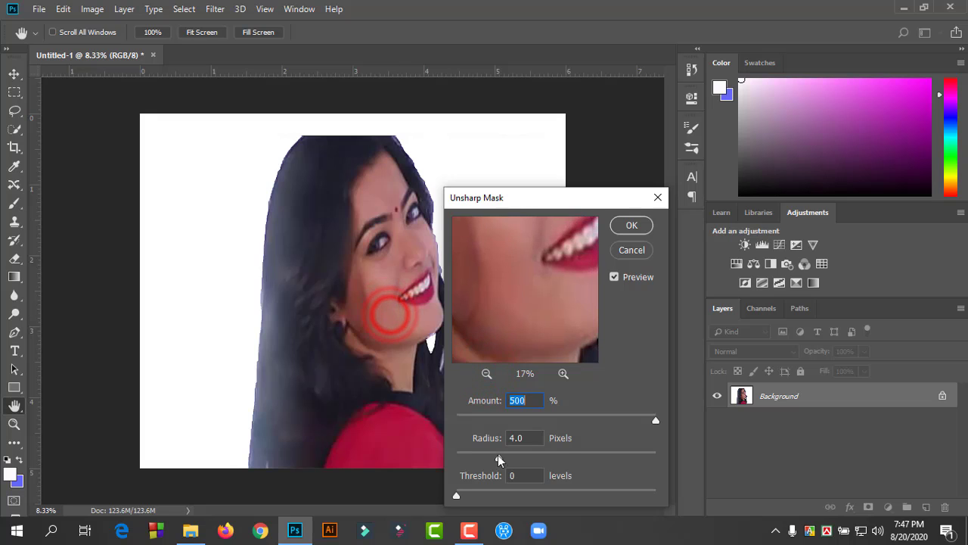
mouse_move(499, 457)
mouse_down()
mouse_move(548, 458)
mouse_move(512, 458)
mouse_up()
drag(655, 420, 459, 421)
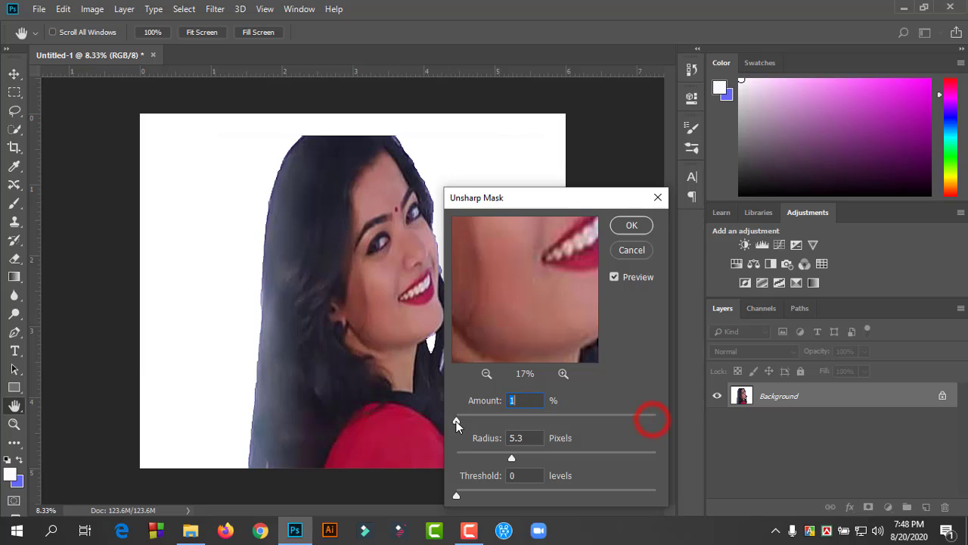
drag(619, 420, 647, 442)
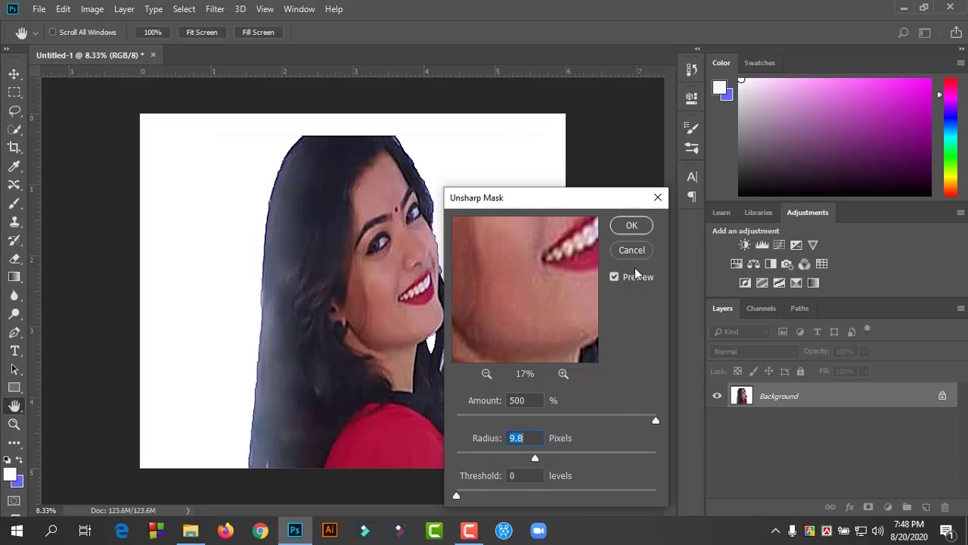
click(633, 227)
key(w)
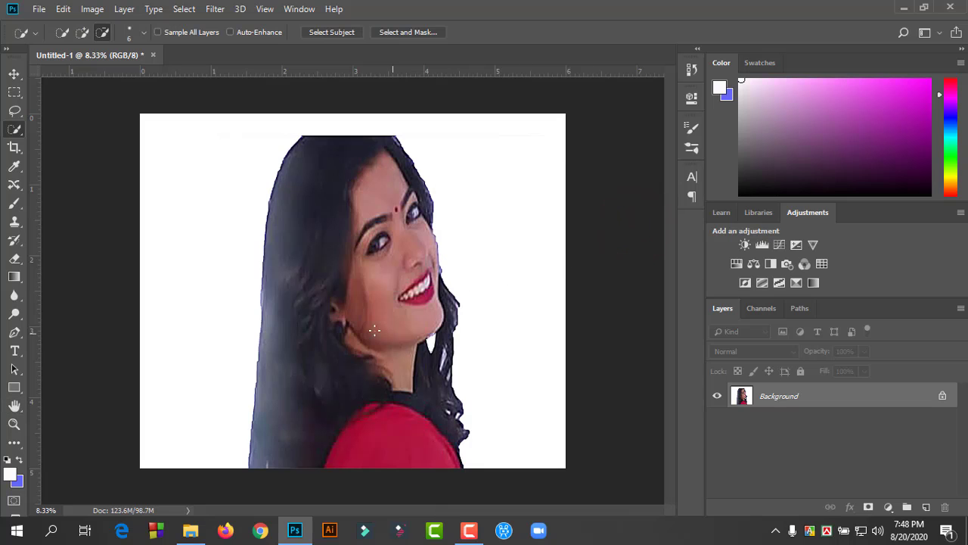
Step: Apply Reduce Noise with strength 7 and 92% detail preservation
click(215, 9)
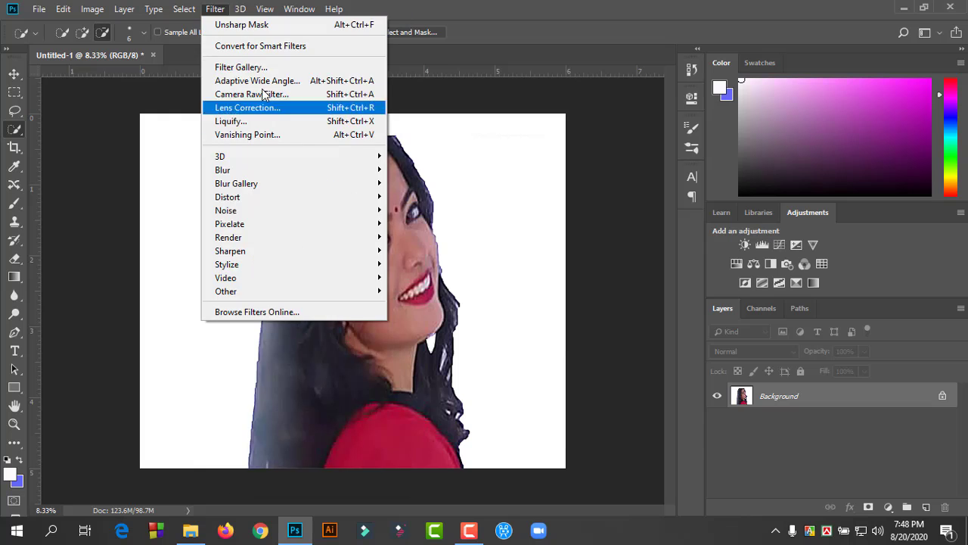
click(435, 267)
key(Up)
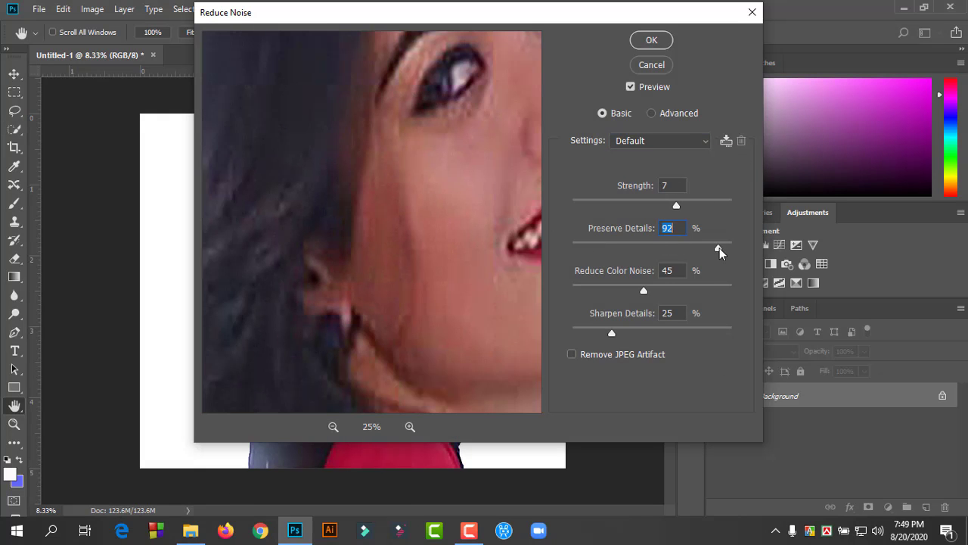
drag(612, 333, 674, 333)
key(Return)
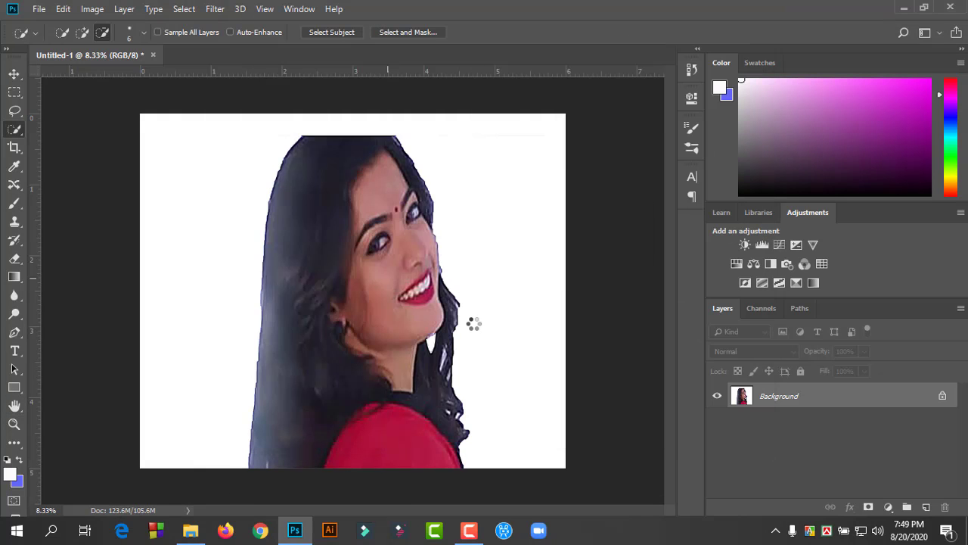
right_click(13, 295)
Step: Switch to the Smudge tool and size its brush to 86 px
click(57, 340)
click(95, 31)
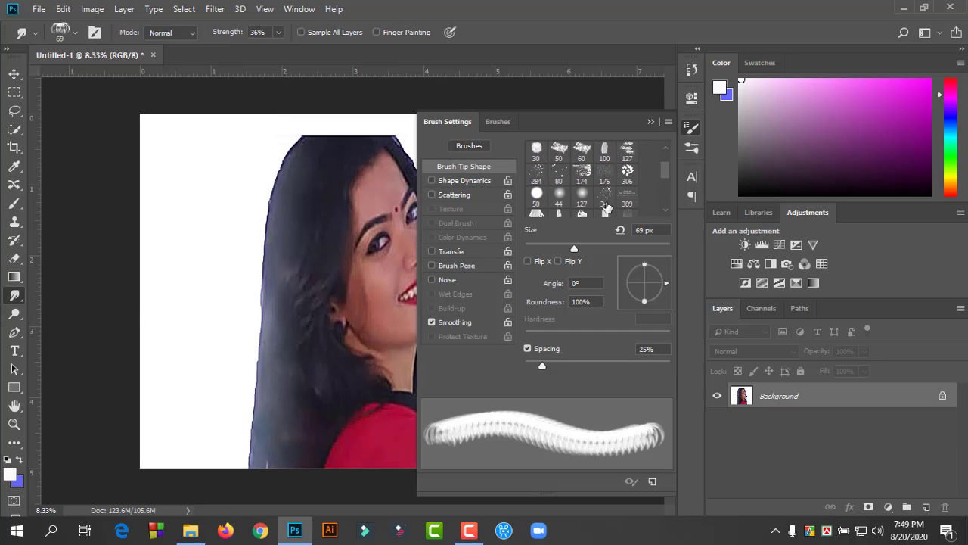
key(F5)
scroll(324, 210, up, 3)
click(74, 32)
key(Return)
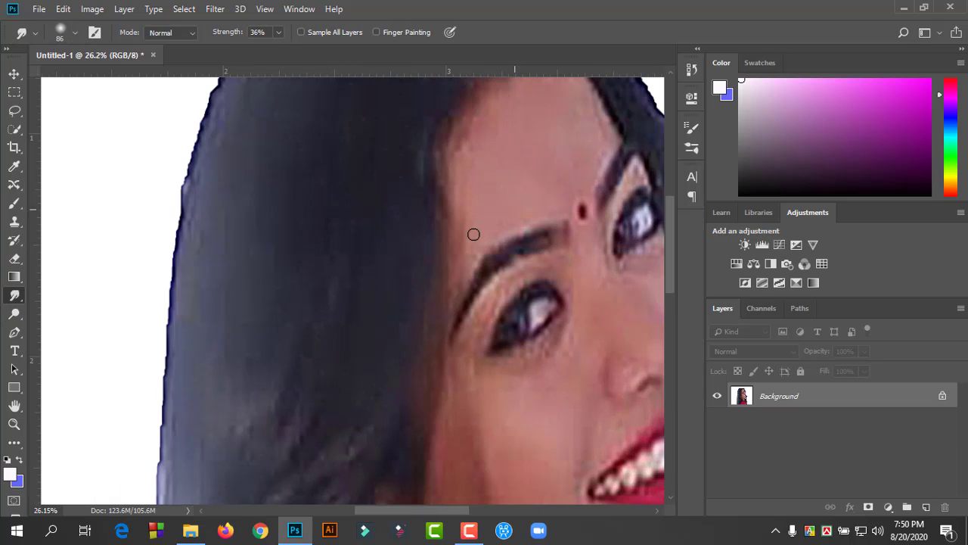
click(75, 32)
scroll(106, 227, up, 3)
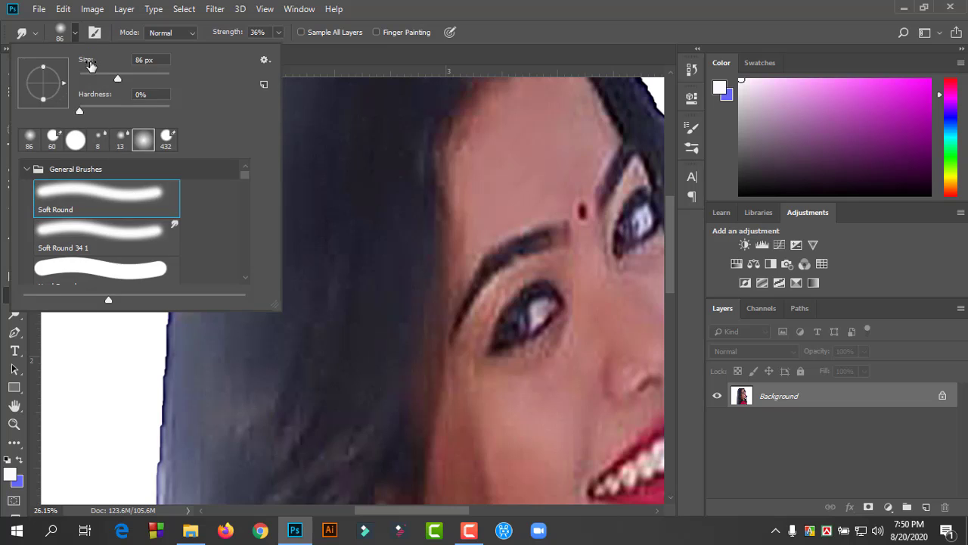
click(95, 32)
key(F5)
Step: Set smudge strength to 48% and enlarge the brush to 200 px
click(278, 32)
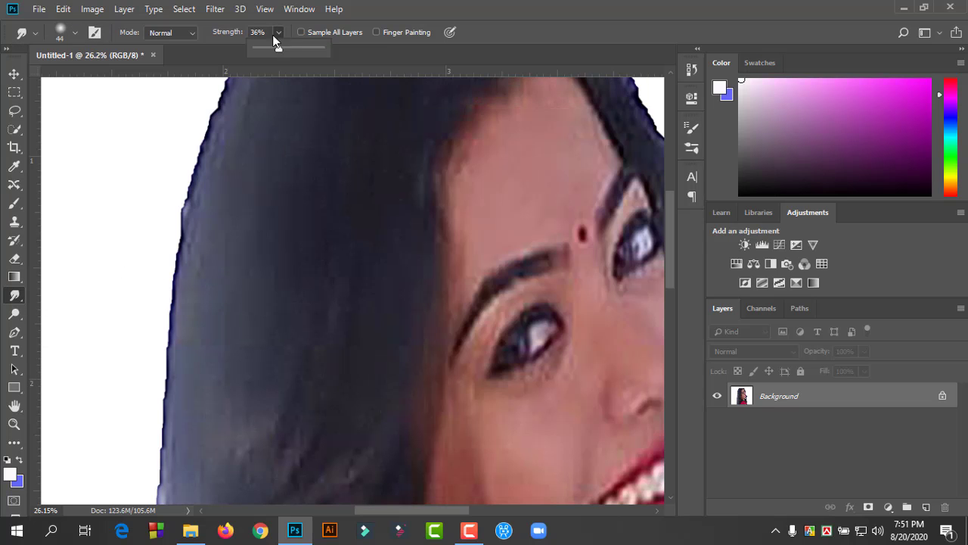
drag(281, 46, 277, 45)
click(74, 31)
mouse_move(84, 73)
mouse_down()
mouse_move(124, 73)
mouse_move(106, 72)
mouse_up()
key(Return)
click(75, 32)
key(Return)
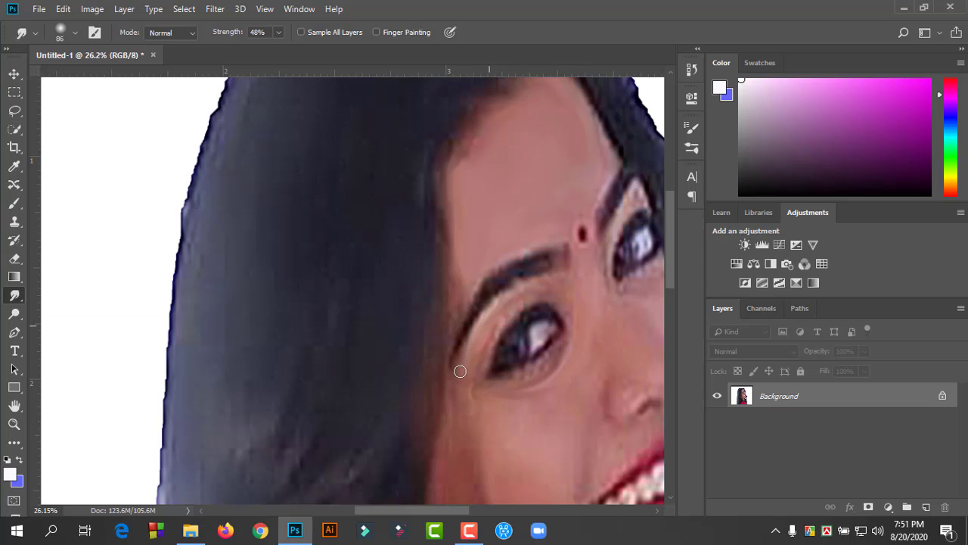
key(bracketright)
key(bracketright)
key(bracketright)
scroll(467, 240, down, 3)
Step: Smudge the cheek, jaw and lower cheek skin into smooth strokes
drag(469, 336, 482, 417)
drag(518, 340, 530, 443)
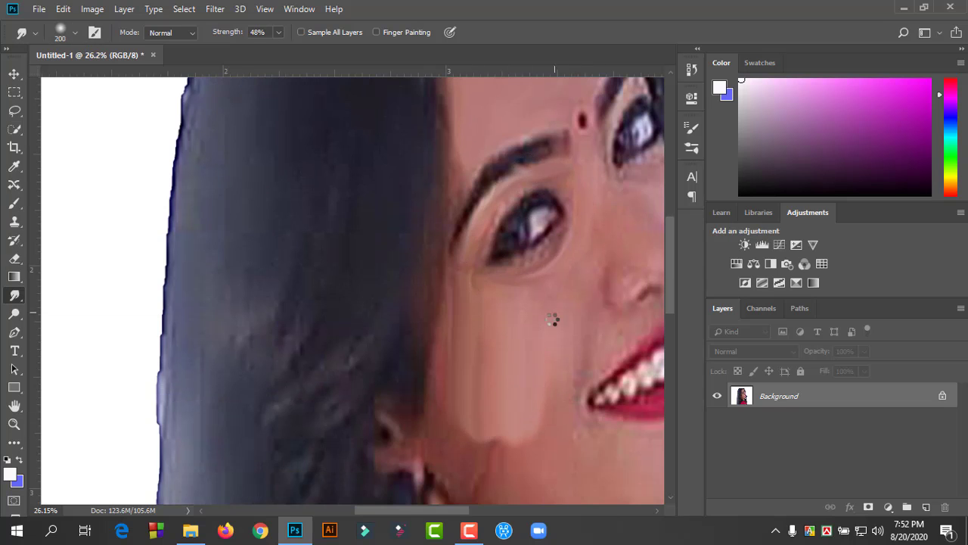
drag(556, 320, 562, 379)
scroll(563, 379, down, 3)
mouse_move(461, 402)
mouse_down()
mouse_move(515, 361)
mouse_move(560, 409)
mouse_up()
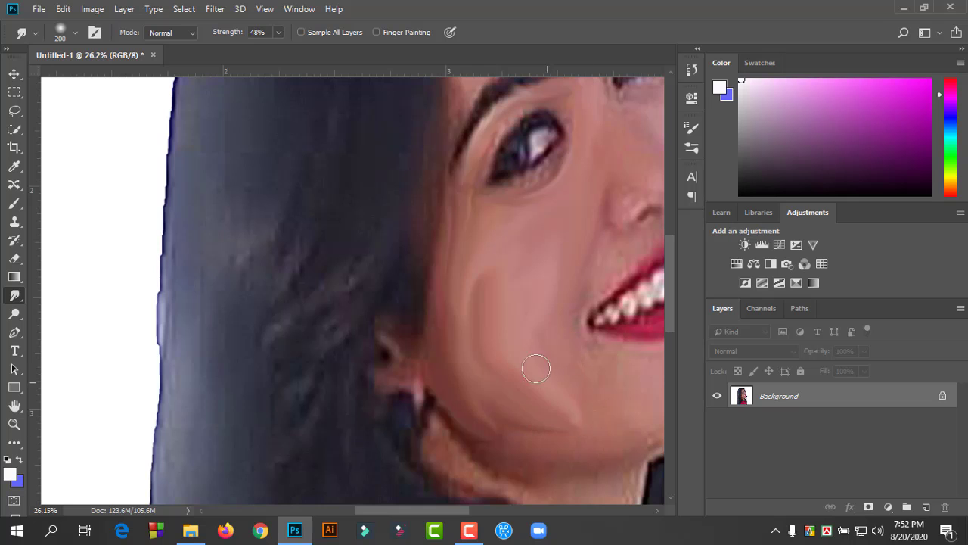
drag(484, 280, 498, 321)
scroll(365, 278, right, 5)
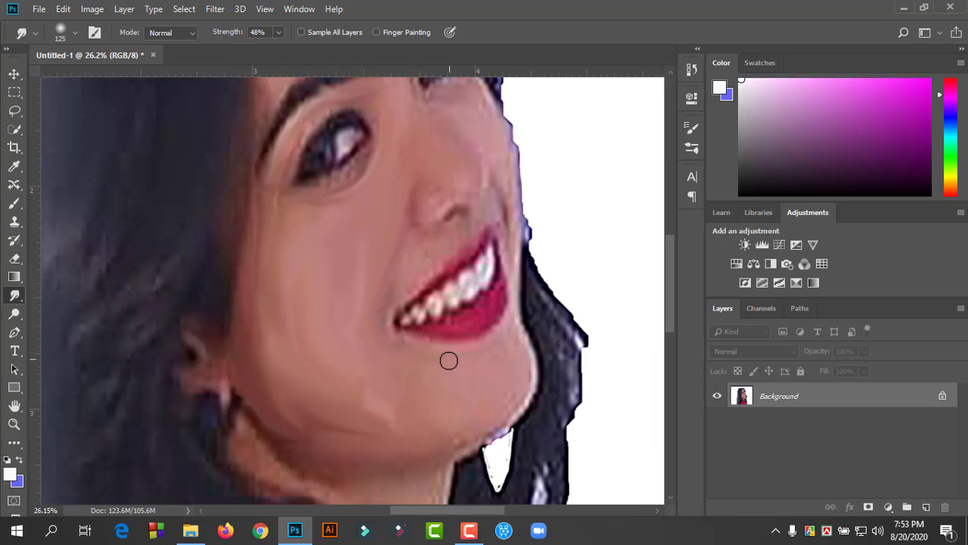
mouse_move(500, 410)
mouse_down()
mouse_move(335, 409)
mouse_move(330, 444)
mouse_move(318, 439)
mouse_move(385, 400)
mouse_move(372, 450)
mouse_move(326, 429)
mouse_move(398, 475)
mouse_up()
Step: Blend the cheek between eye and nose and the lower face skin
scroll(319, 440, down, 3)
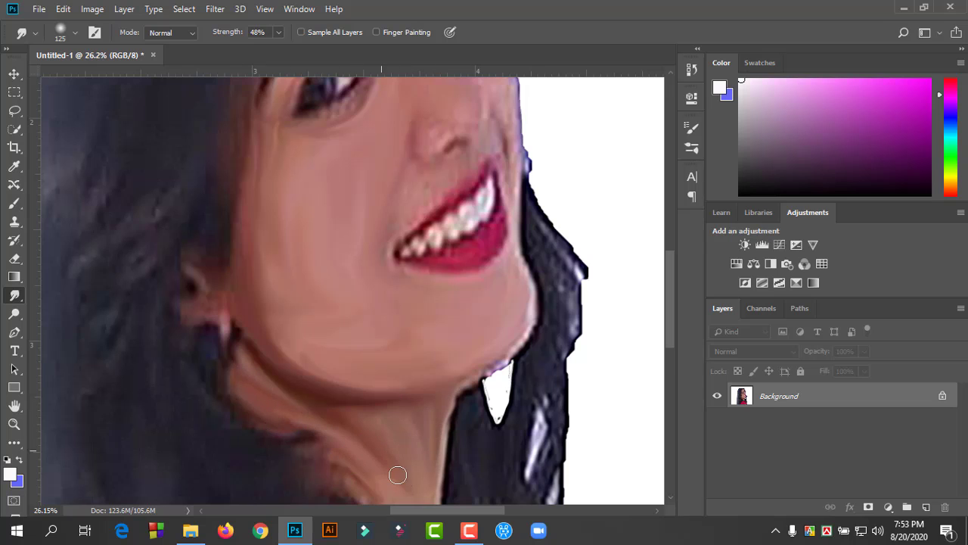
scroll(398, 474, down, 6)
scroll(449, 340, up, 13)
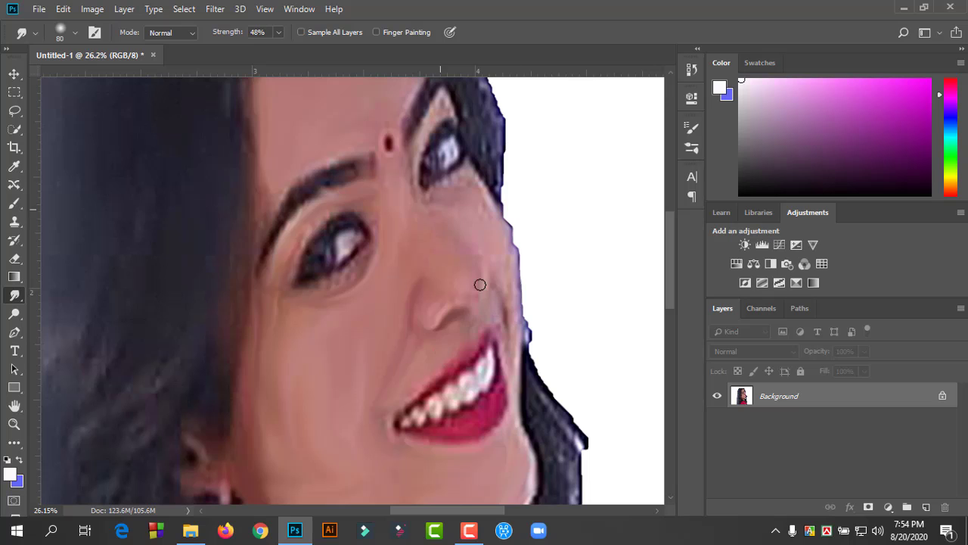
mouse_move(479, 284)
mouse_down()
mouse_move(466, 178)
mouse_move(491, 258)
mouse_up()
scroll(516, 368, down, 5)
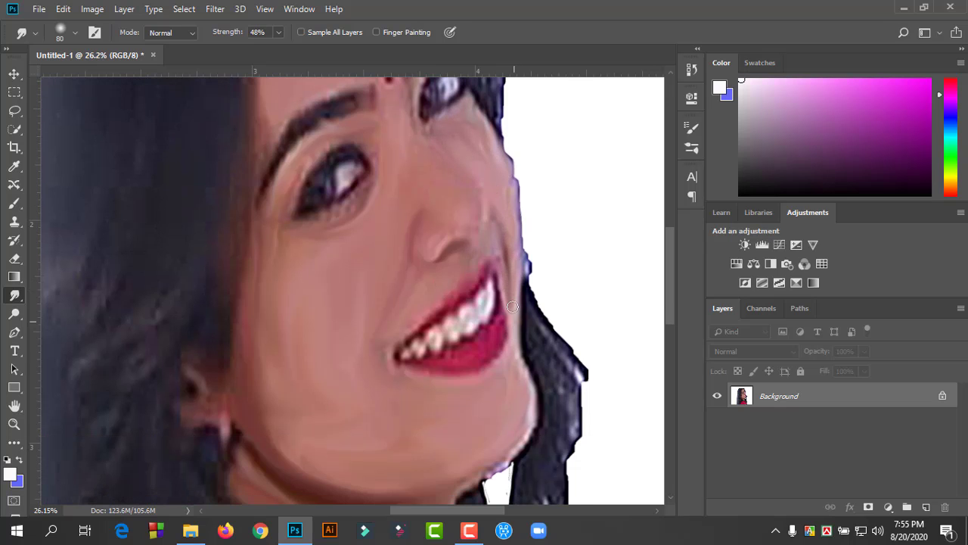
mouse_move(514, 307)
mouse_down()
mouse_move(530, 439)
mouse_move(492, 477)
mouse_up()
scroll(492, 476, down, 1)
mouse_move(499, 401)
mouse_down()
mouse_move(465, 440)
mouse_move(505, 403)
mouse_up()
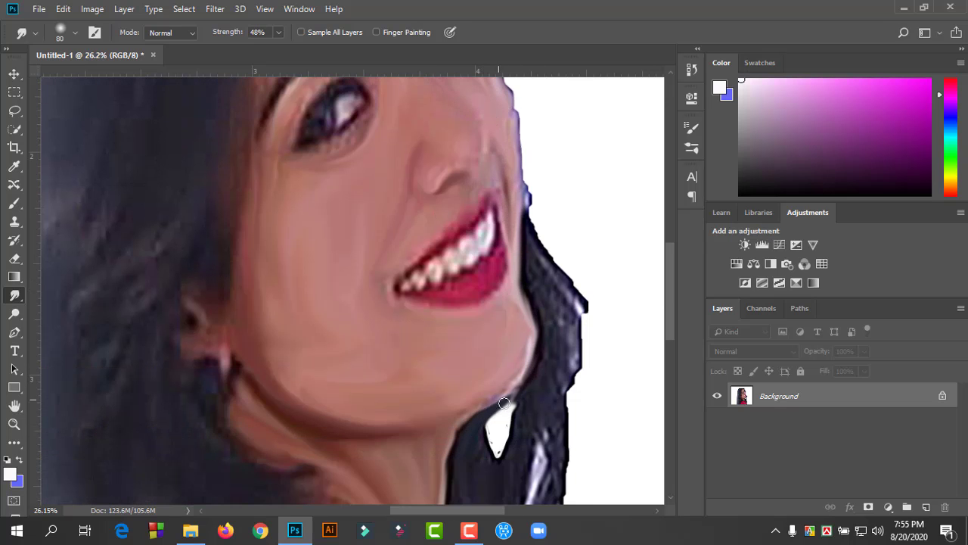
scroll(530, 363, up, 3)
scroll(484, 273, up, 3)
scroll(483, 272, down, 1)
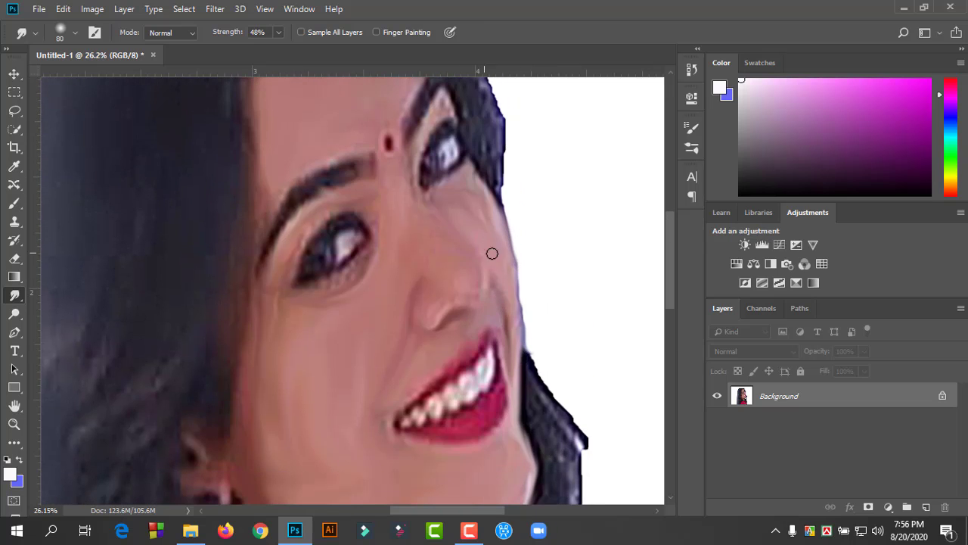
scroll(492, 254, down, 2)
Step: Switch the smudge brush to a soft round tip and move up toward the eyes
click(60, 32)
click(121, 265)
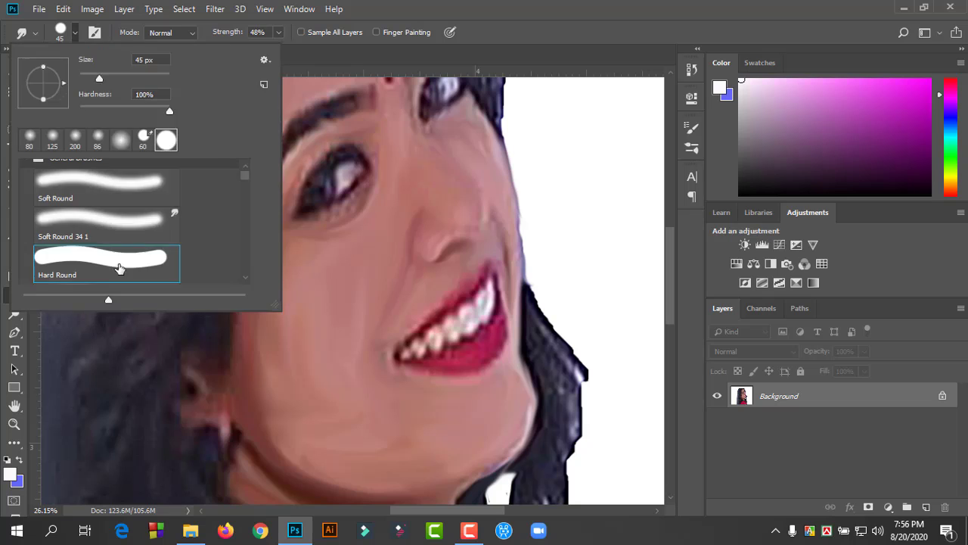
click(449, 300)
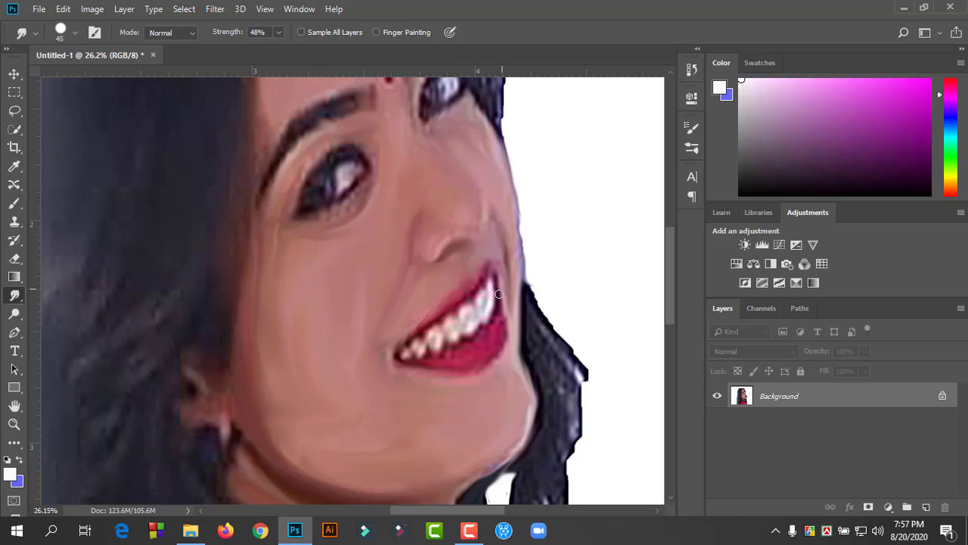
click(65, 32)
click(113, 193)
click(487, 363)
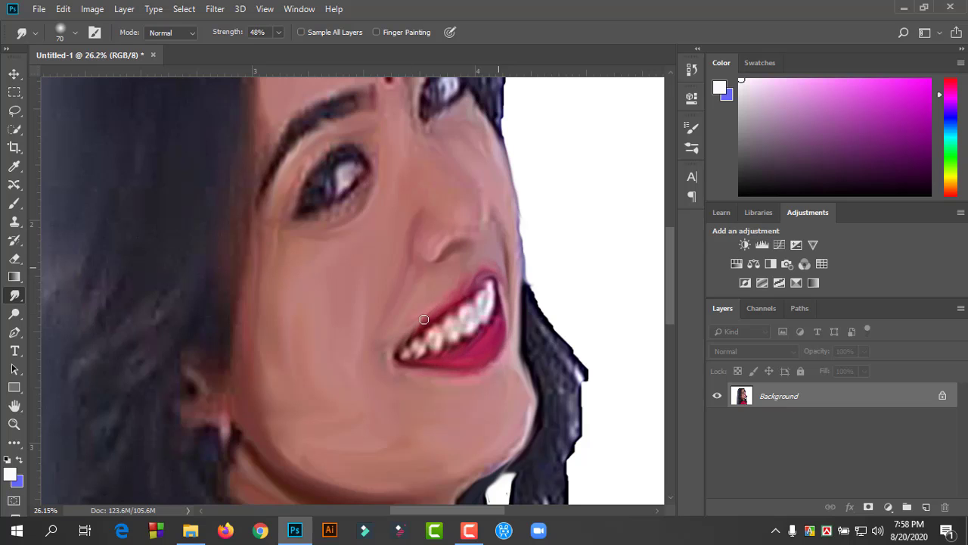
scroll(454, 318, up, 5)
scroll(295, 345, up, 1)
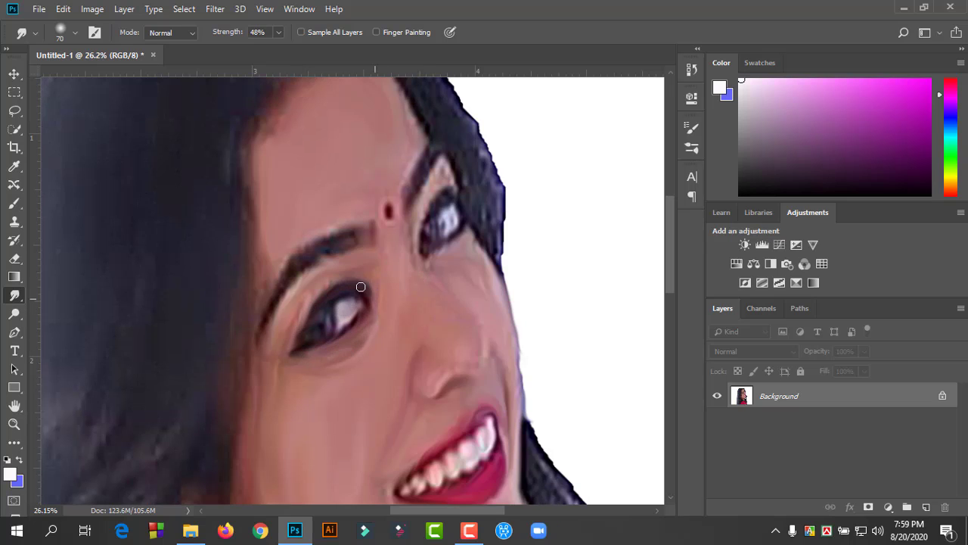
Step: Outline the left eye's white with the Pen tool and turn it into a selection
scroll(478, 247, up, 3)
key(p)
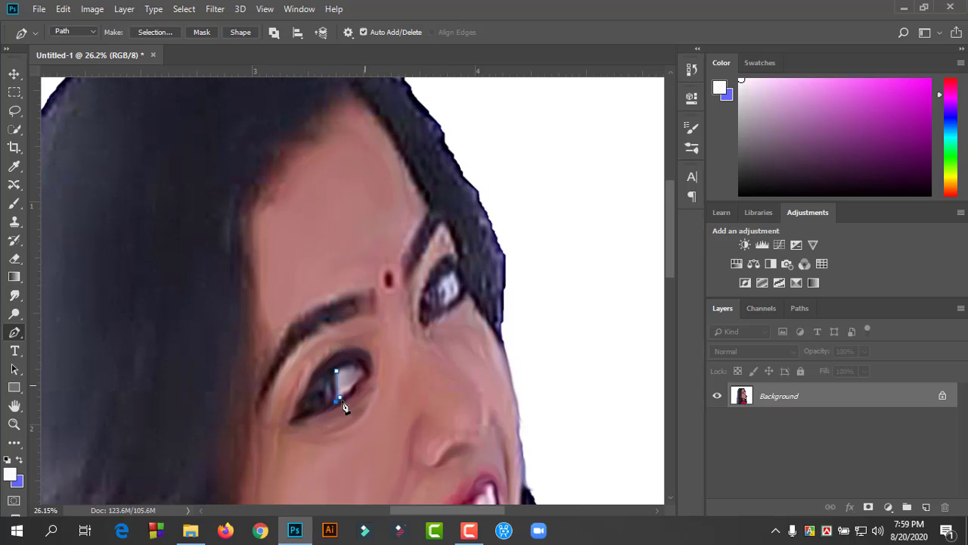
key(ctrl+Return)
key(i)
click(606, 290)
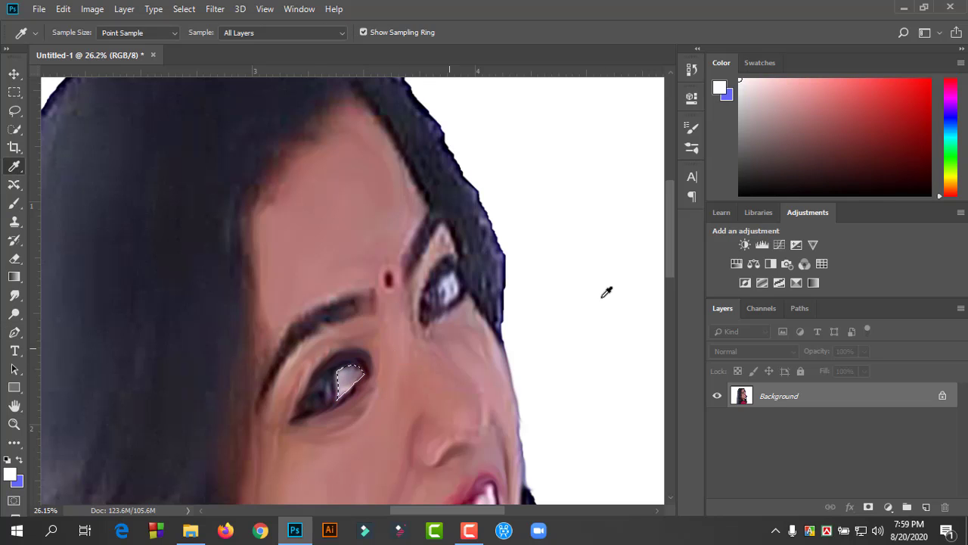
key(w)
key(b)
Step: Set a 48 px brush and paint the selected eye white light lavender
click(74, 32)
drag(30, 61, 83, 60)
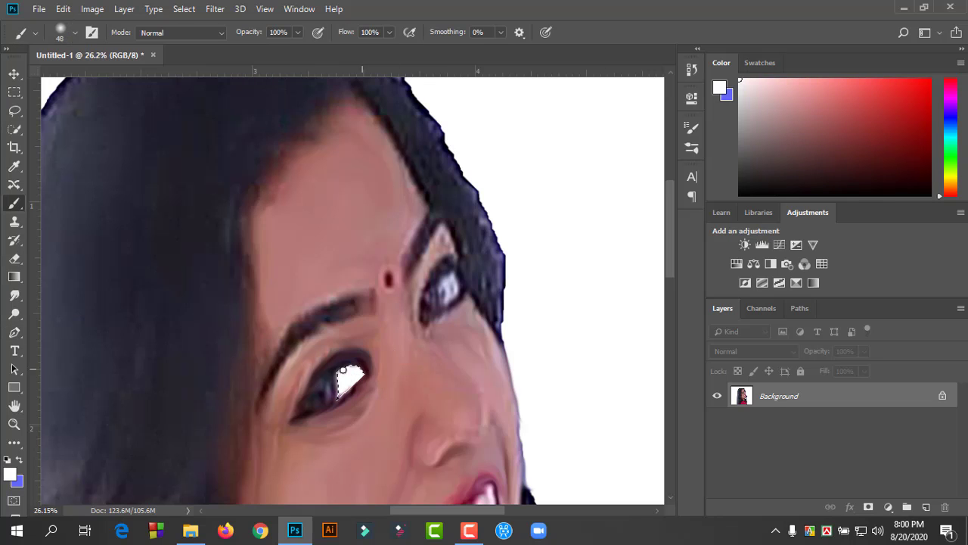
key(Return)
key(i)
click(452, 289)
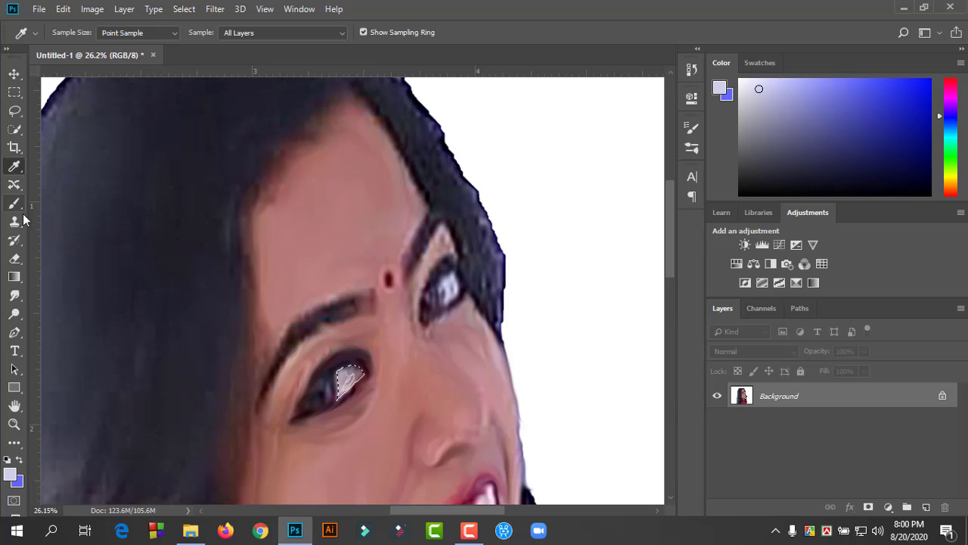
key(b)
drag(347, 375, 353, 387)
Step: Select the left iris with a Pen path and smudge inside it
key(r)
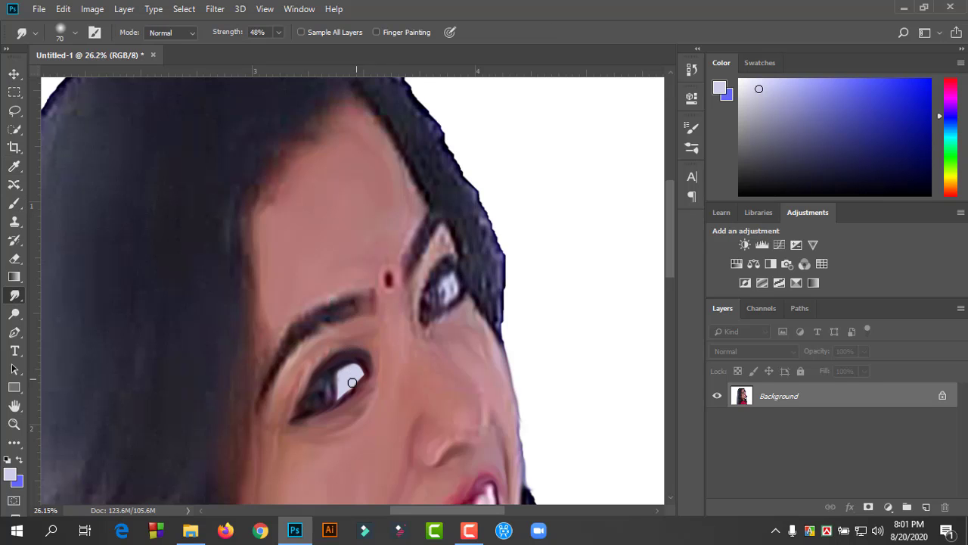
key(ctrl+minus)
scroll(411, 333, up, 5)
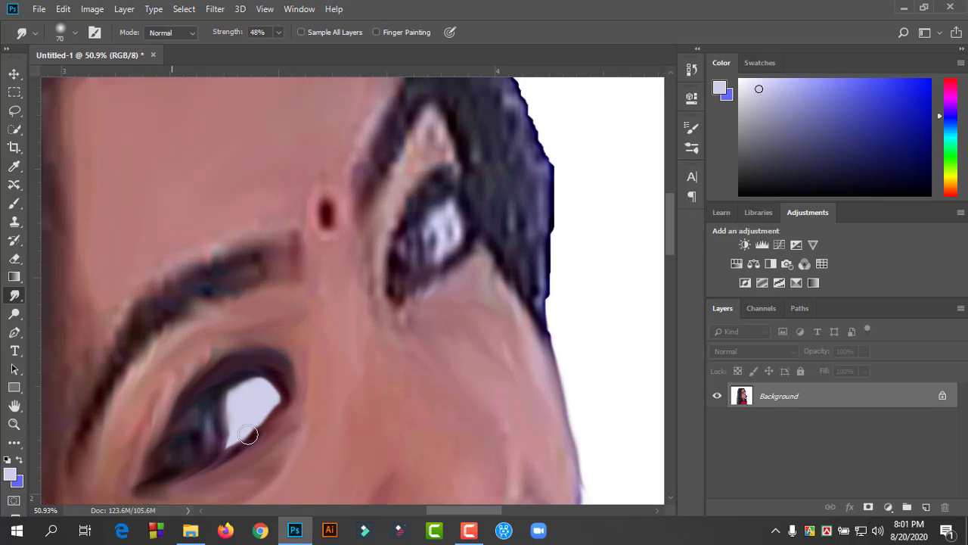
key(p)
click(205, 394)
mouse_move(225, 448)
mouse_down()
mouse_move(206, 469)
mouse_move(210, 425)
mouse_up()
scroll(216, 460, down, 2)
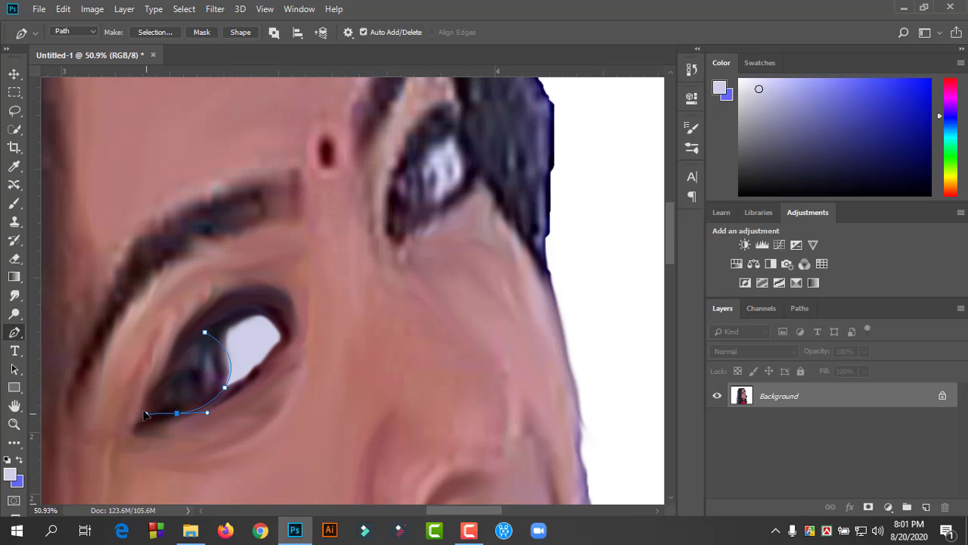
key(ctrl+Return)
key(r)
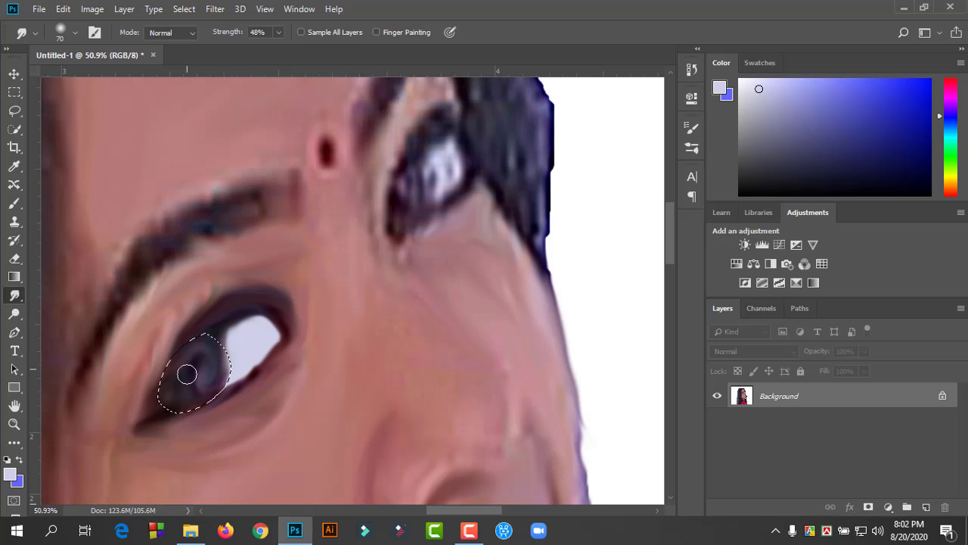
mouse_move(189, 372)
mouse_down()
mouse_move(220, 356)
mouse_move(190, 350)
mouse_move(190, 374)
mouse_move(217, 335)
mouse_move(219, 356)
mouse_up()
Step: Sample a dark iris shade and paint a light highlight dot in the left iris
key(i)
click(197, 374)
key(b)
click(19, 164)
click(253, 335)
key(b)
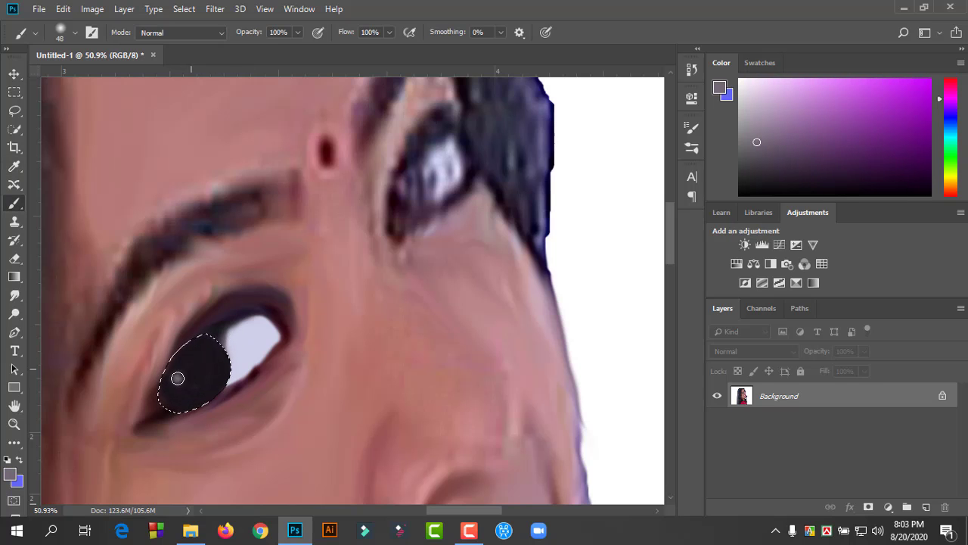
click(185, 371)
scroll(277, 237, down, 5)
scroll(317, 250, up, 5)
key(r)
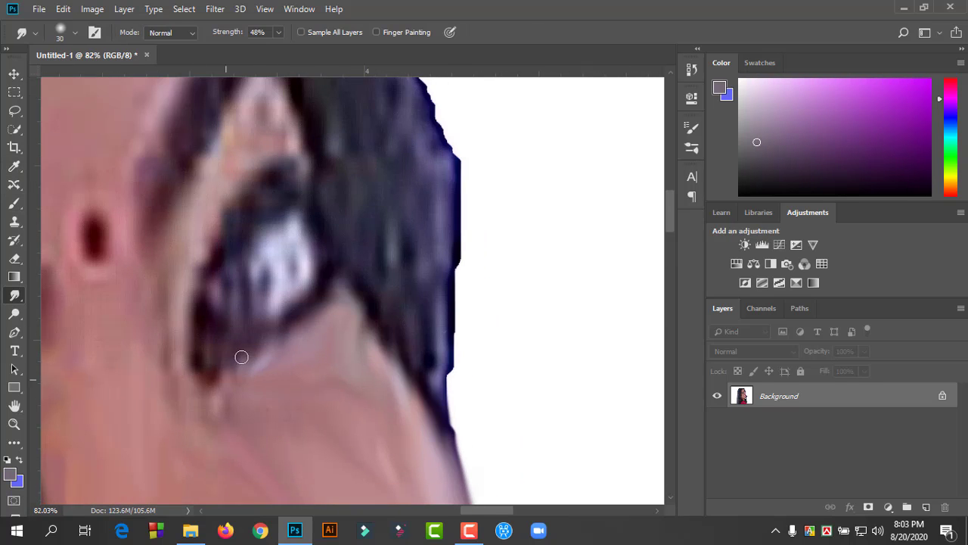
Step: Smudge above the right eye, then select its white and fill it with a sampled light colour
mouse_move(194, 241)
mouse_down()
mouse_move(268, 124)
mouse_move(295, 152)
mouse_up()
key(p)
click(268, 380)
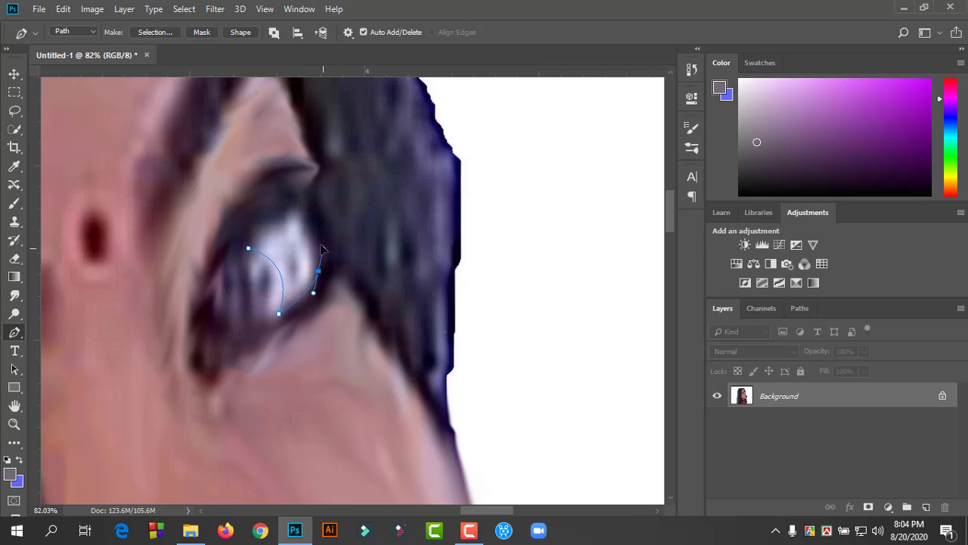
key(ctrl+Return)
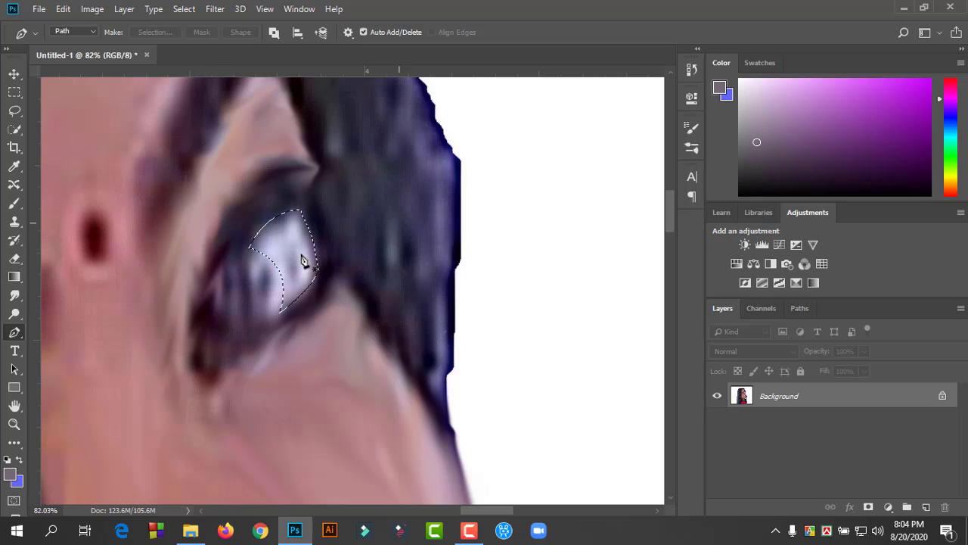
key(i)
scroll(511, 216, left, 5)
click(511, 216)
key(alt+BackSpace)
scroll(512, 216, down, 1)
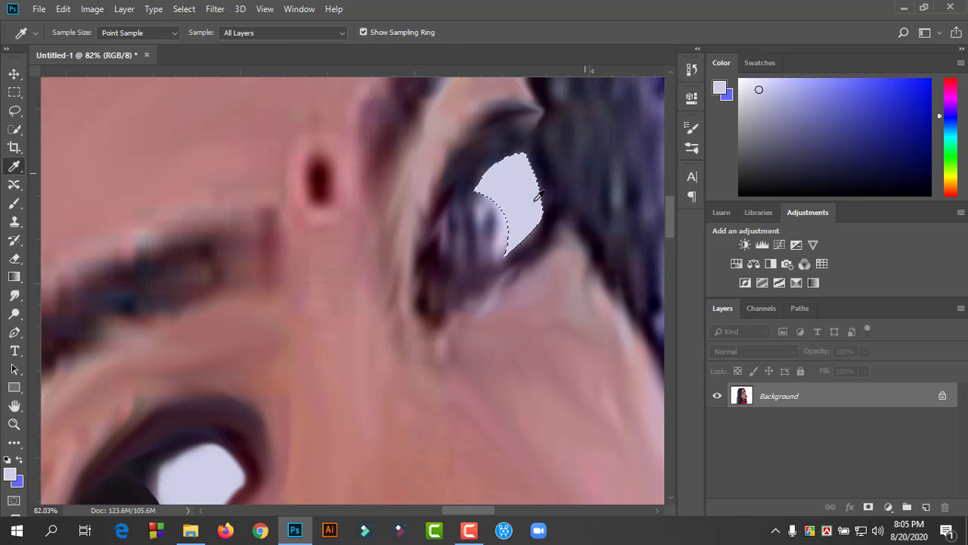
Step: Smooth the light fill, deselect, and blend the right eye white into the iris
key(r)
scroll(512, 216, up, 1)
mouse_move(537, 240)
mouse_down()
mouse_move(551, 225)
mouse_move(537, 186)
mouse_move(494, 221)
mouse_up()
key(ctrl+d)
mouse_move(498, 270)
mouse_down()
mouse_move(506, 249)
mouse_move(523, 273)
mouse_up()
mouse_move(537, 175)
mouse_down()
mouse_move(530, 260)
mouse_move(522, 212)
mouse_up()
scroll(522, 213, down, 5)
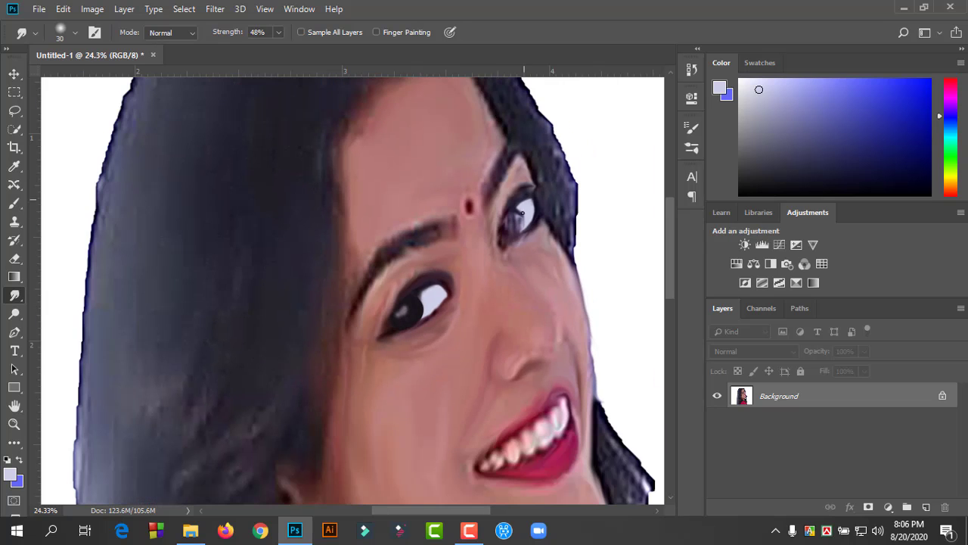
scroll(501, 211, up, 5)
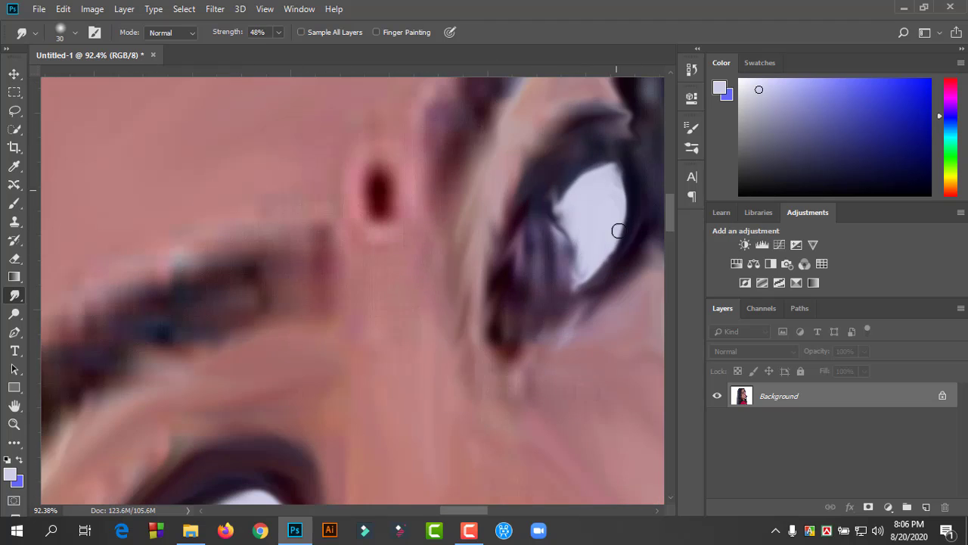
Step: Draw a Pen path around the right iris
key(p)
click(527, 209)
drag(553, 200, 560, 212)
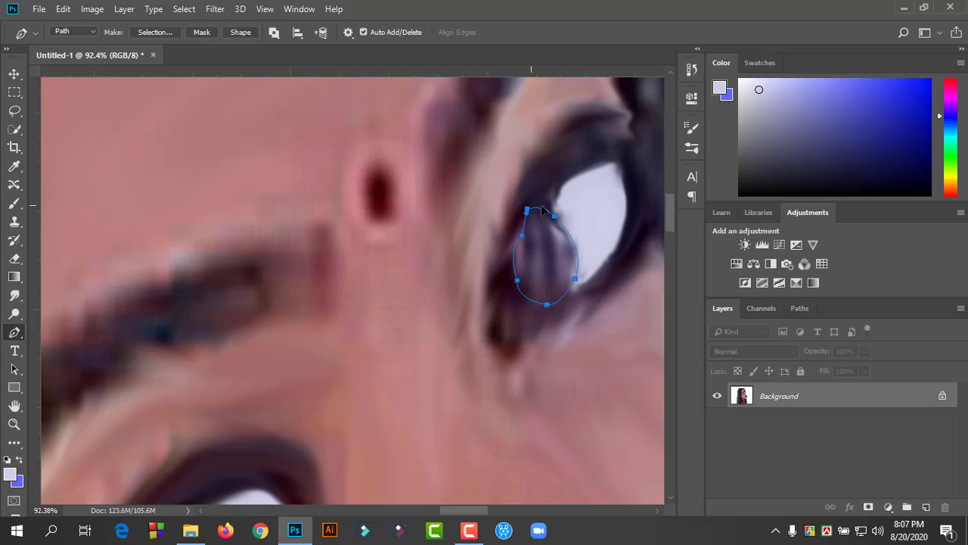
drag(543, 211, 591, 236)
key(v)
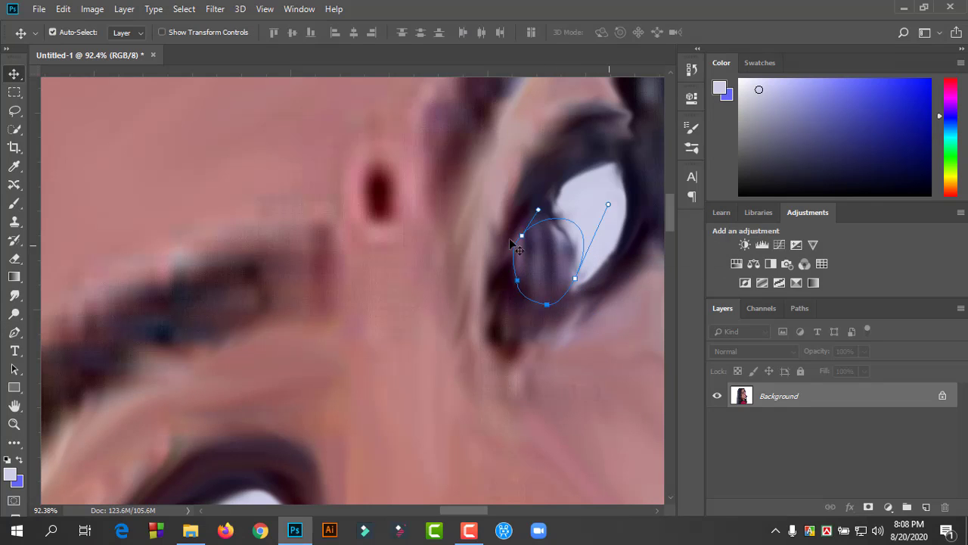
key(p)
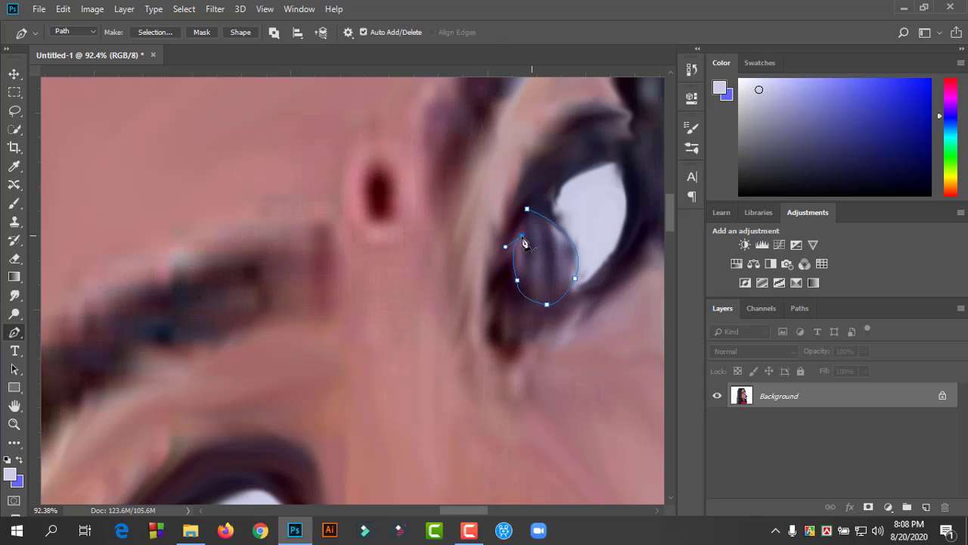
click(523, 336)
Step: Refine the right iris outline using the Freeform Pen, then the standard Pen
right_click(13, 332)
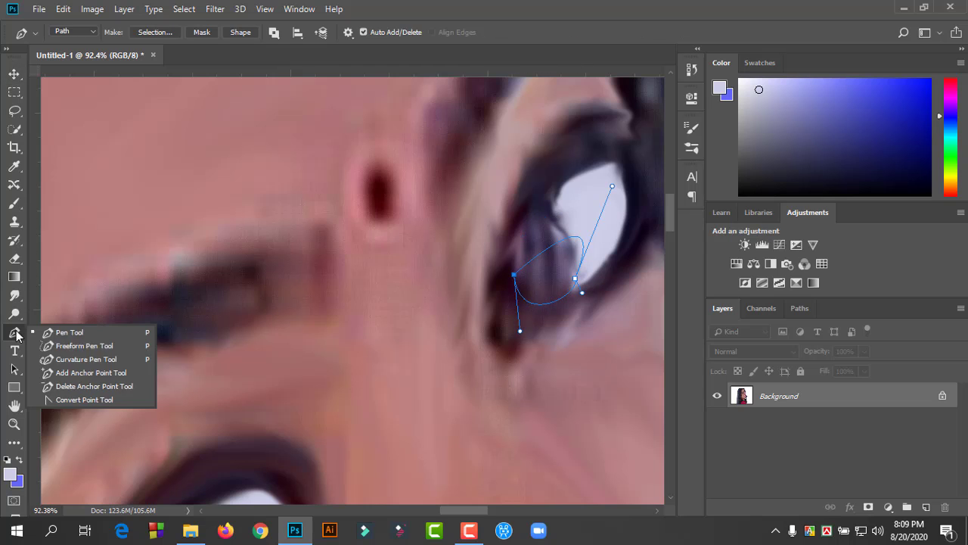
click(76, 348)
drag(531, 226, 579, 265)
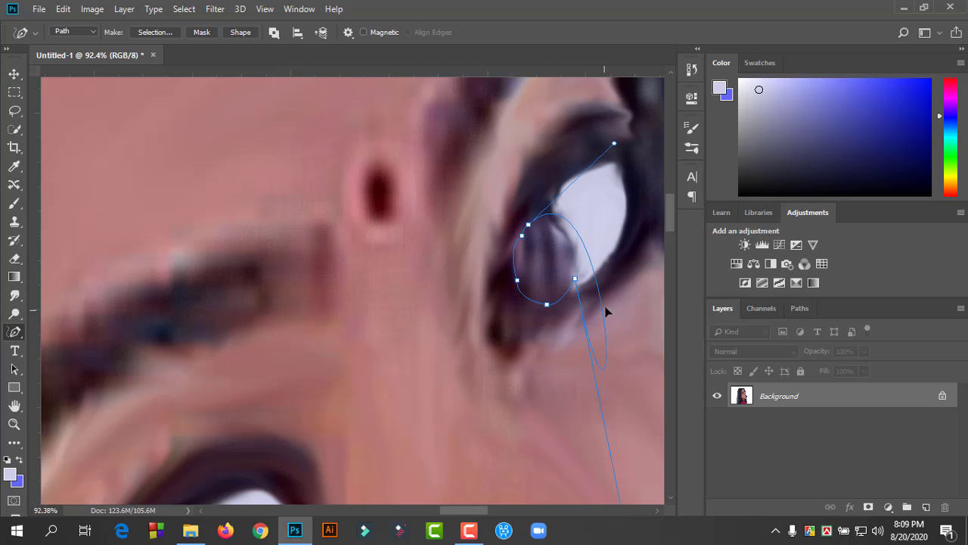
right_click(14, 332)
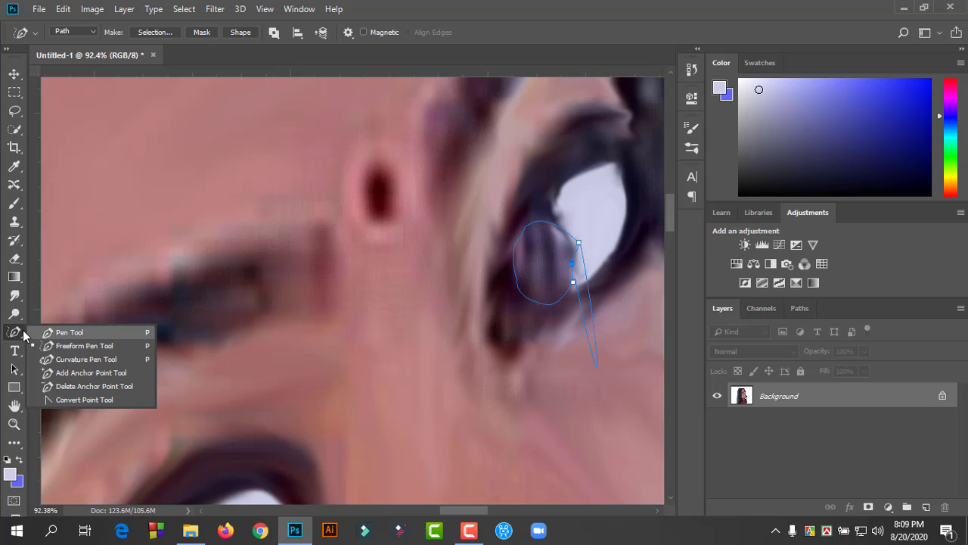
click(76, 329)
key(shift+p)
drag(543, 221, 555, 231)
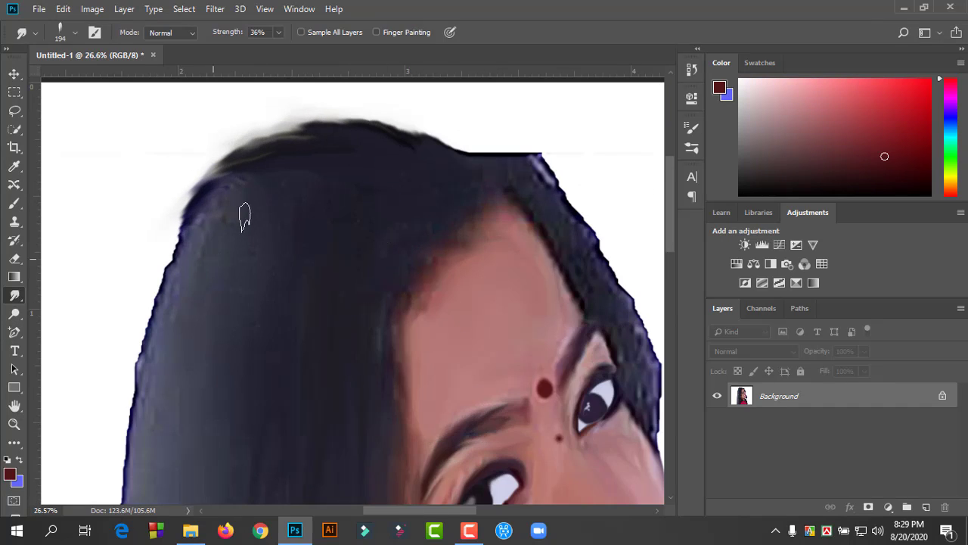
Step: Smudge the hair's left edge, the top-right white streaks and the edge beside the right eye
drag(204, 170, 125, 416)
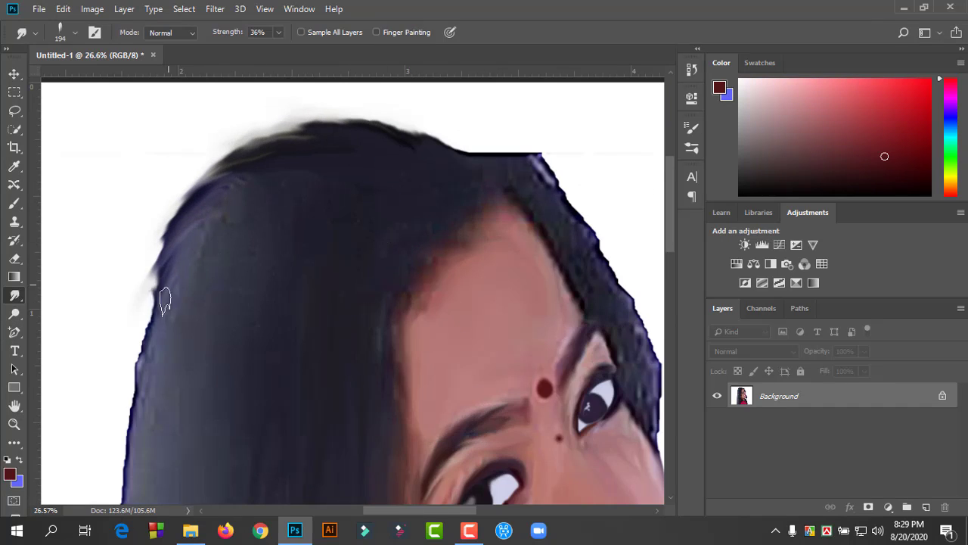
scroll(459, 270, up, 3)
mouse_move(458, 270)
mouse_down()
mouse_move(328, 227)
mouse_move(493, 265)
mouse_move(511, 279)
mouse_move(538, 270)
mouse_move(575, 325)
mouse_move(598, 255)
mouse_up()
scroll(617, 255, down, 4)
scroll(617, 255, up, 1)
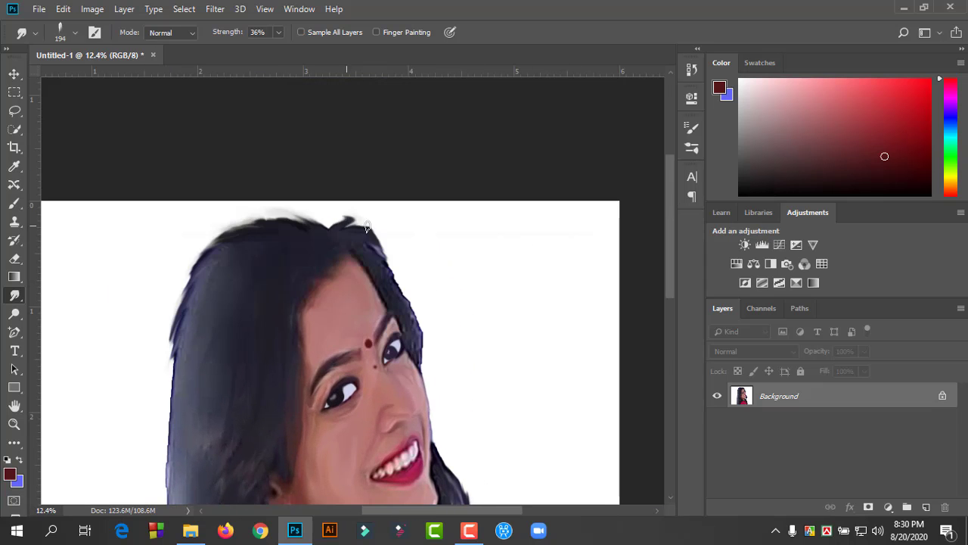
mouse_move(349, 227)
mouse_down()
mouse_move(386, 256)
mouse_move(367, 258)
mouse_up()
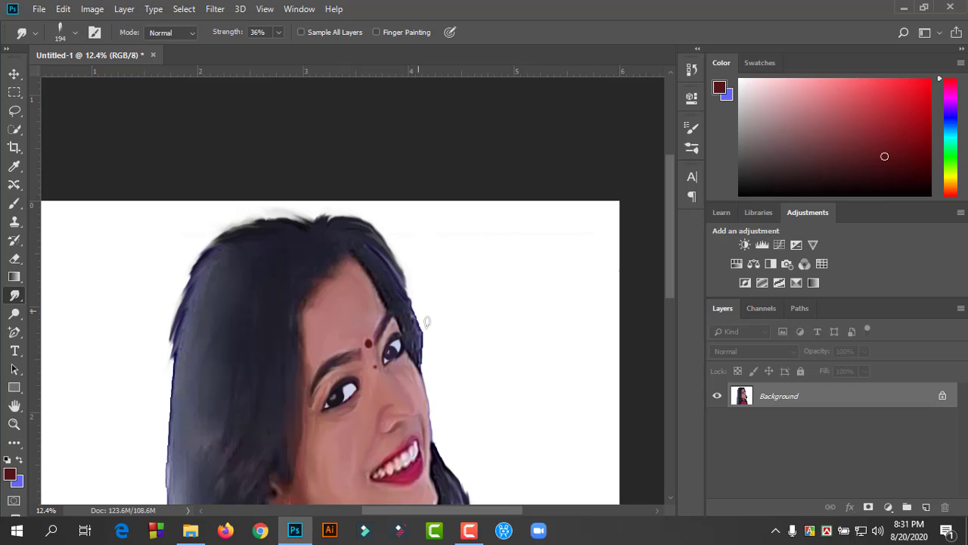
drag(401, 309, 425, 317)
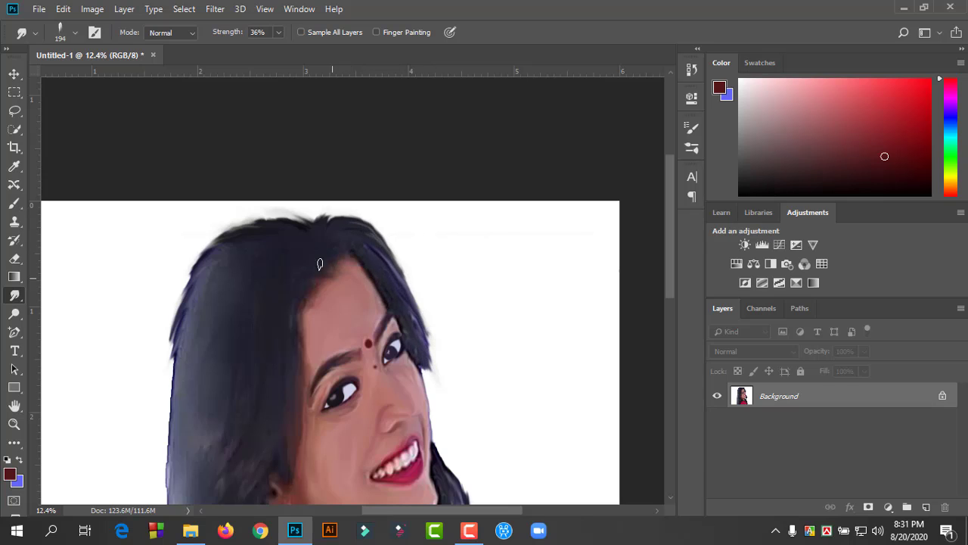
scroll(277, 311, down, 2)
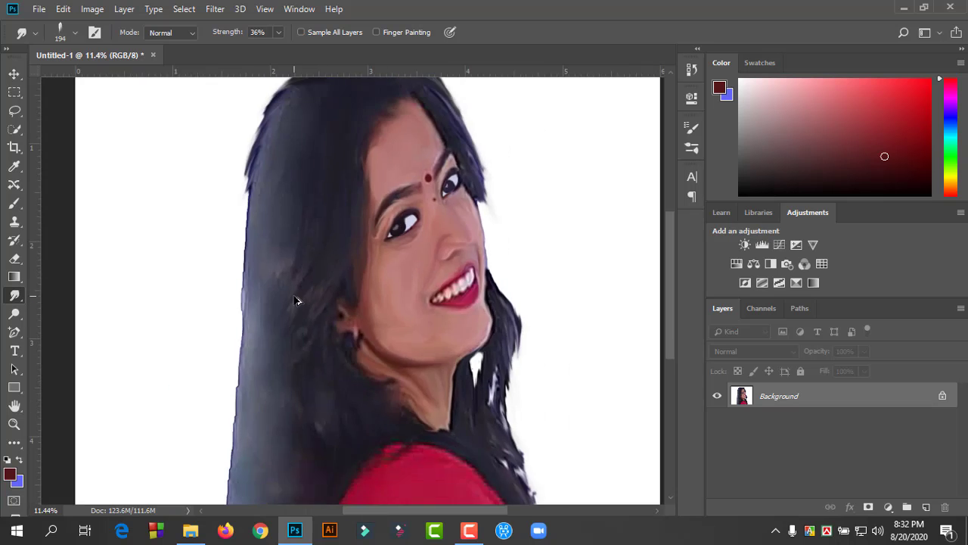
Step: Enlarge the smudge brush to 2165 px
click(74, 32)
drag(136, 58, 164, 59)
click(304, 342)
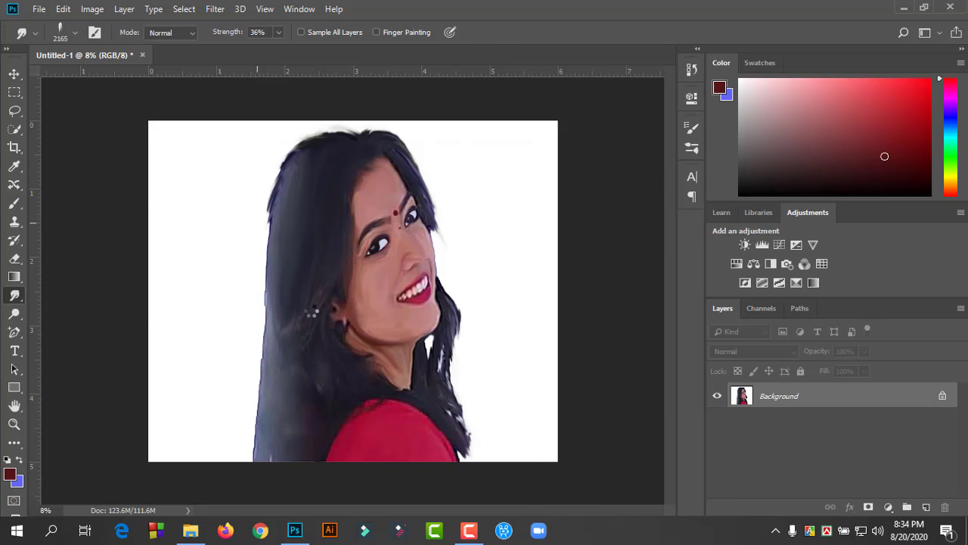
Step: Reduce the smudge brush from 2165 to about 464 px
click(75, 32)
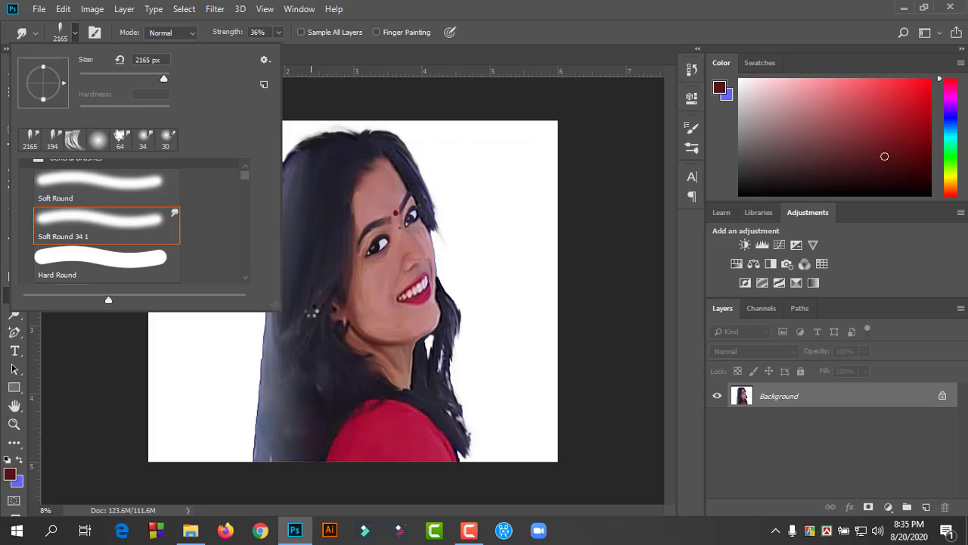
text(495)
key(Return)
key(Return)
scroll(302, 317, up, 3)
click(75, 32)
drag(162, 73, 161, 76)
key(Return)
scroll(340, 303, up, 3)
click(74, 32)
key(Return)
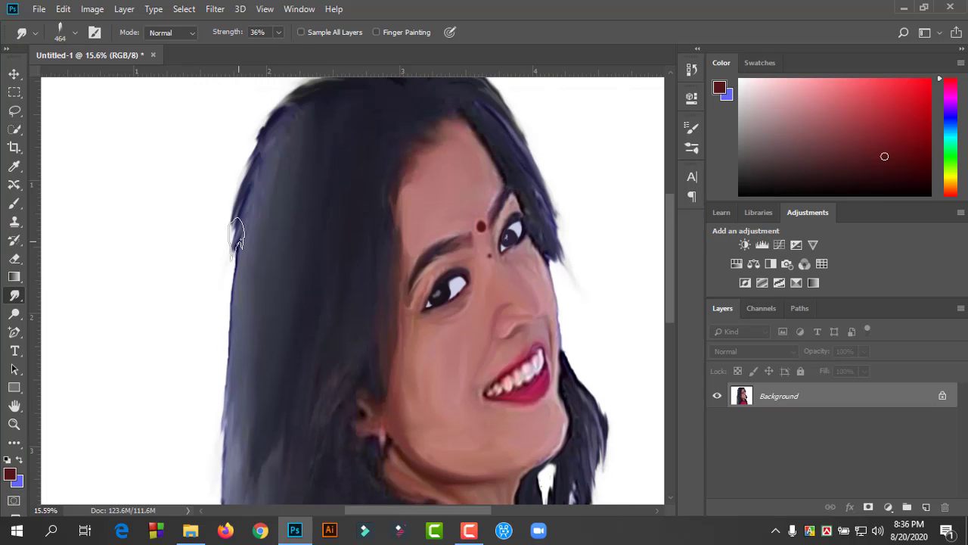
Step: Streak the hair's left edge, pull the right hair outward by the cheek, then shrink the brush to 200
scroll(235, 333, down, 2)
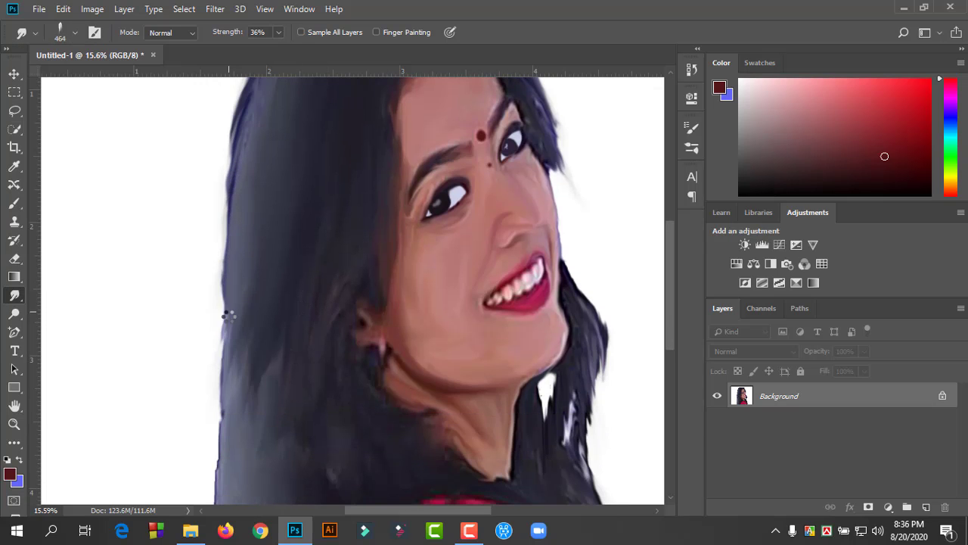
scroll(242, 280, down, 2)
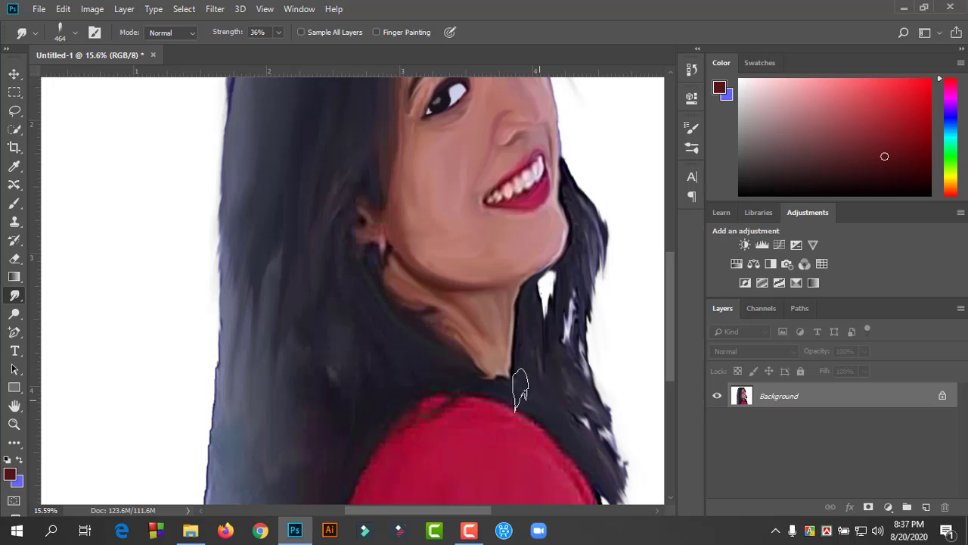
scroll(320, 374, down, 2)
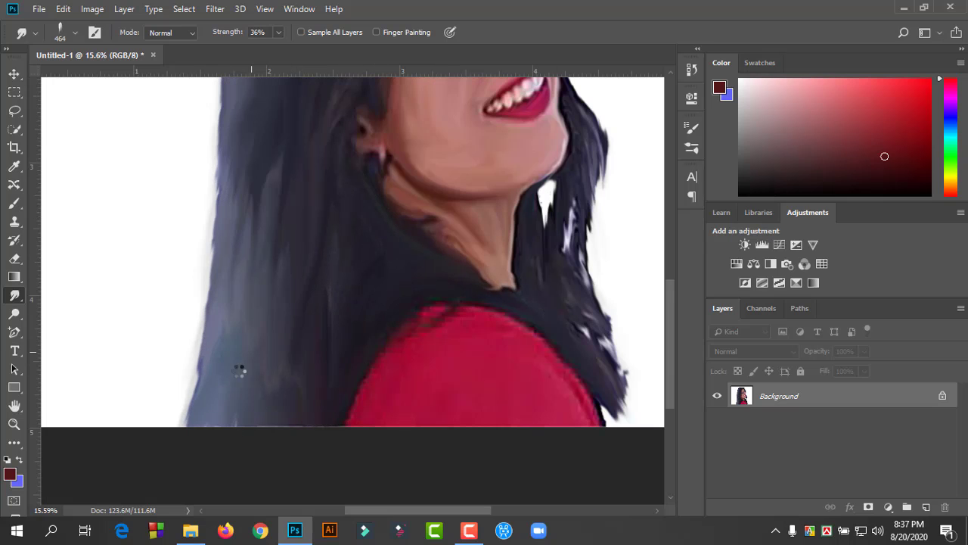
scroll(314, 309, up, 3)
scroll(300, 329, down, 2)
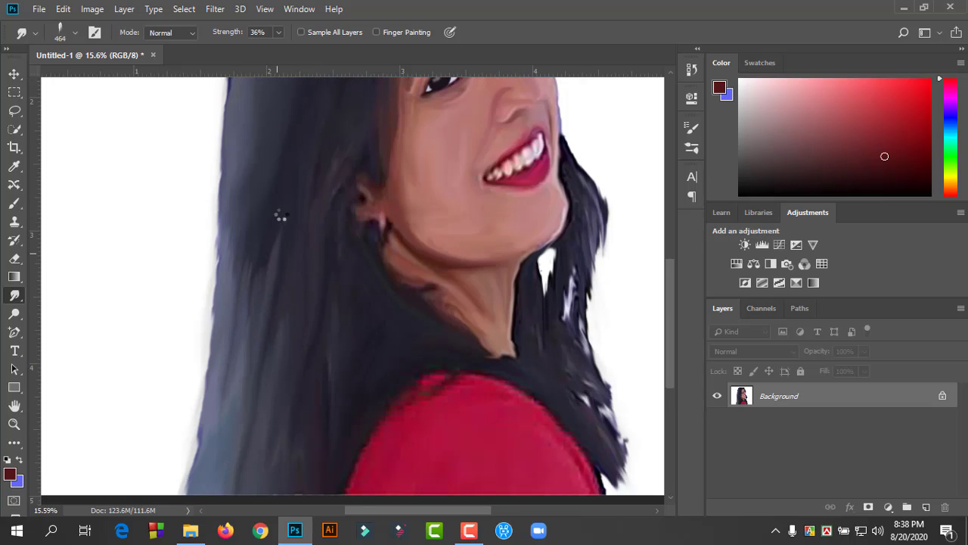
mouse_move(280, 217)
mouse_down()
mouse_move(244, 378)
mouse_move(244, 216)
mouse_move(248, 480)
mouse_move(303, 437)
mouse_up()
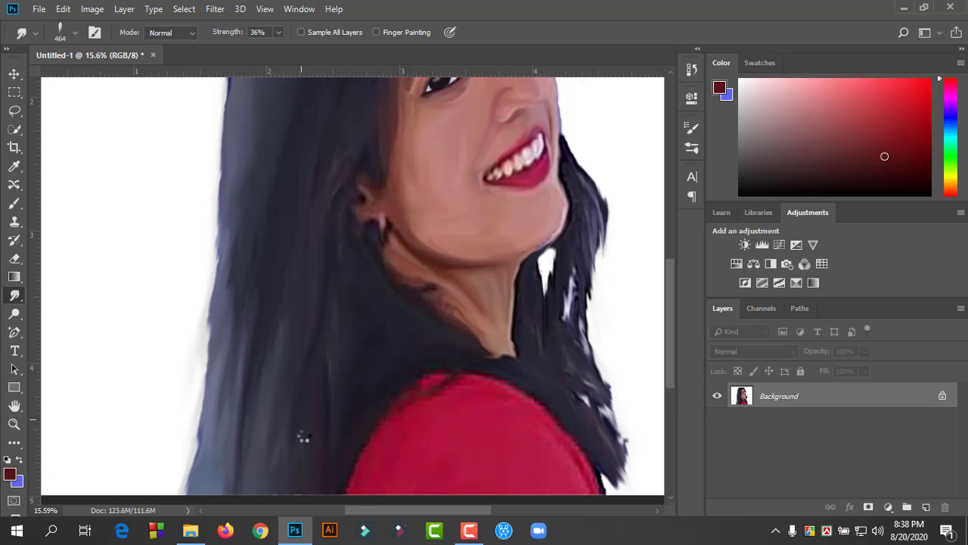
mouse_move(228, 312)
mouse_down()
mouse_move(227, 346)
mouse_move(302, 422)
mouse_up()
scroll(303, 421, up, 5)
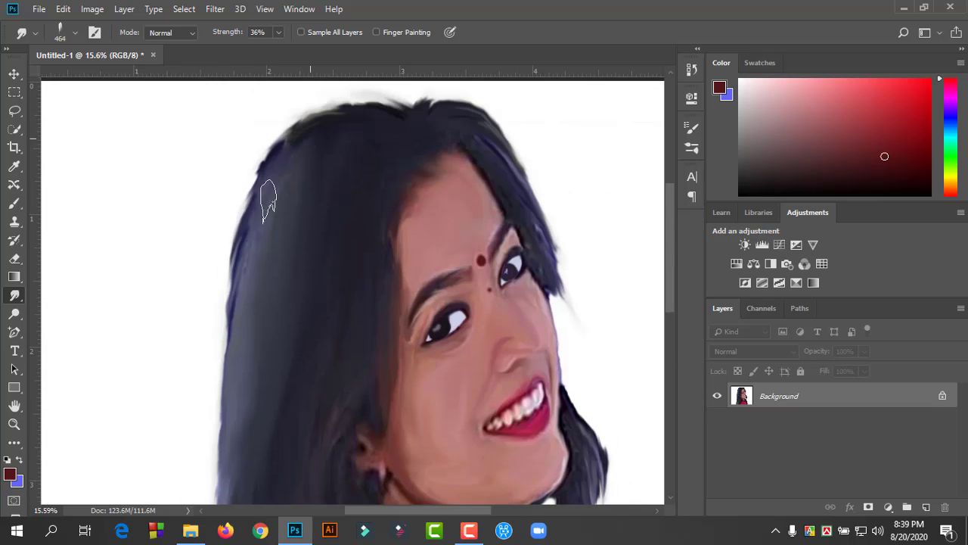
drag(254, 229, 227, 378)
mouse_move(426, 134)
mouse_down()
mouse_move(560, 317)
mouse_move(558, 270)
mouse_move(578, 397)
mouse_up()
mouse_move(572, 299)
mouse_down()
mouse_move(579, 345)
mouse_move(605, 370)
mouse_move(571, 404)
mouse_up()
click(74, 33)
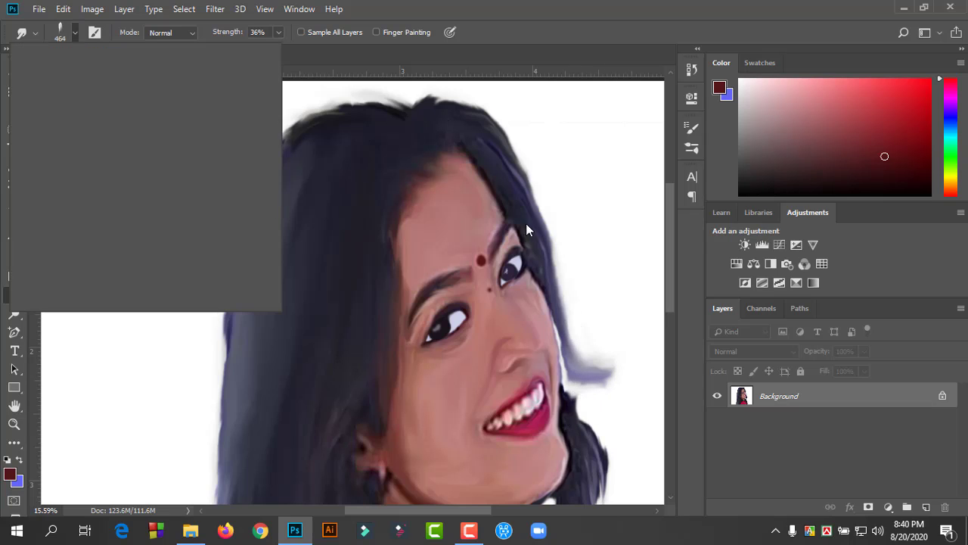
key(bracketleft)
key(bracketleft)
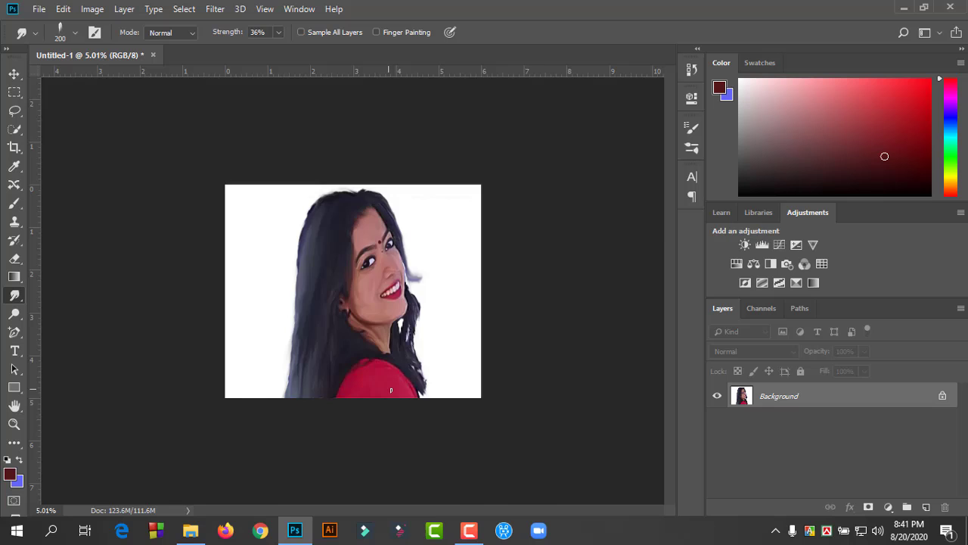
Step: Move the view to the neck and pick a textured 300 px brush preset
drag(608, 390, 407, 382)
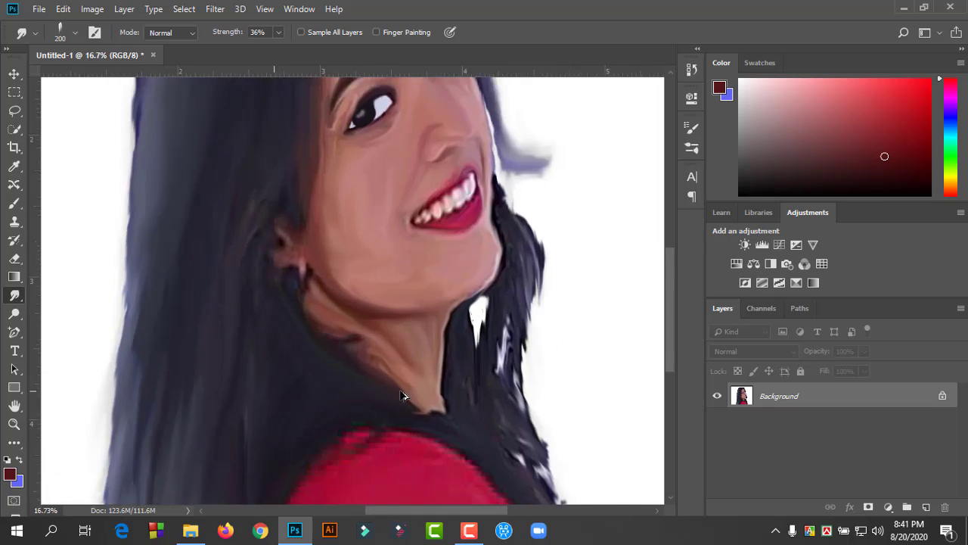
click(75, 33)
click(354, 382)
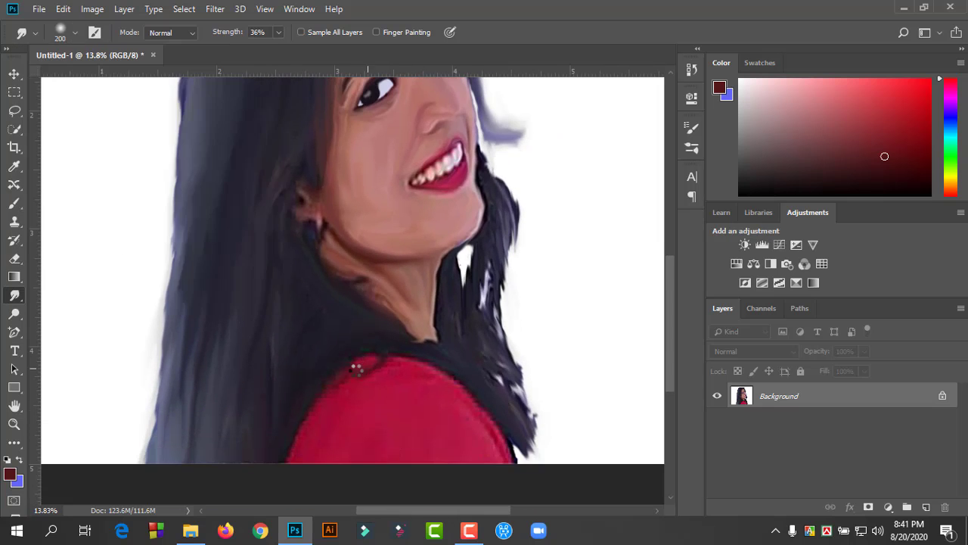
click(74, 32)
click(691, 126)
click(398, 398)
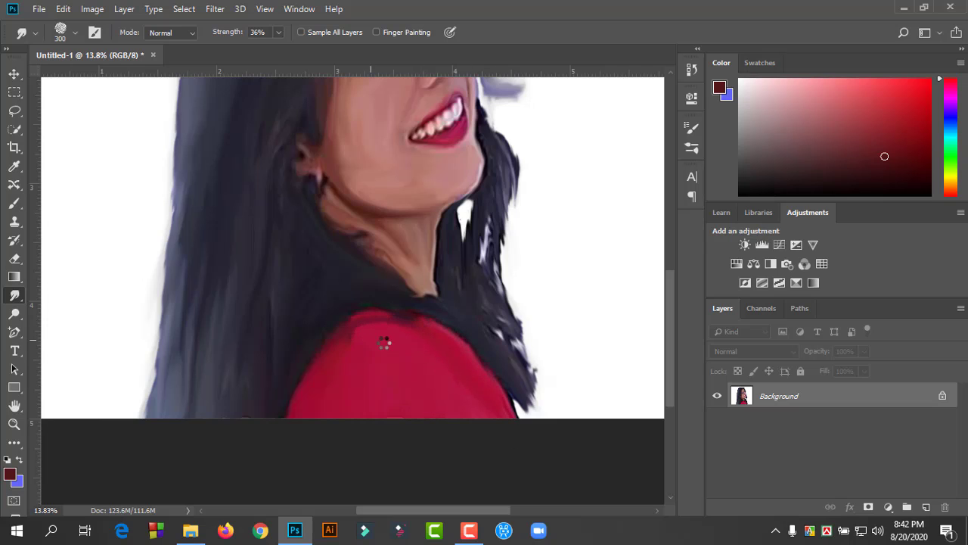
Step: Smudge the red top's upper-left edge outward toward the hair
drag(384, 343, 318, 379)
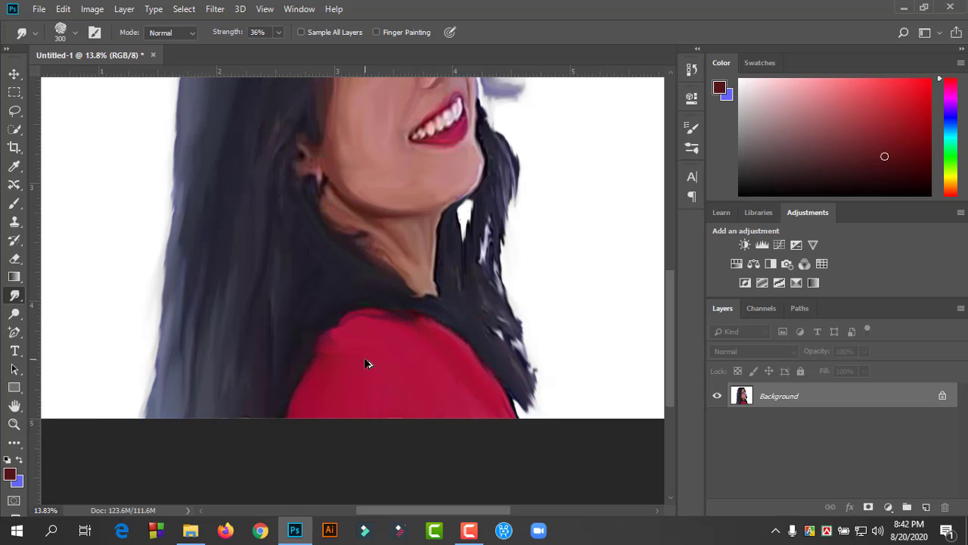
scroll(401, 386, up, 3)
scroll(454, 364, down, 1)
scroll(227, 382, down, 3)
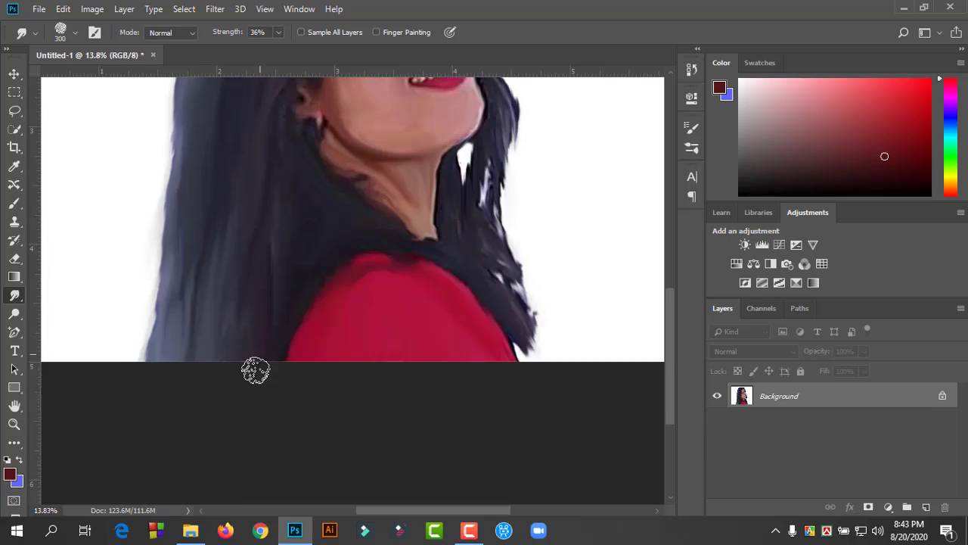
scroll(256, 370, up, 3)
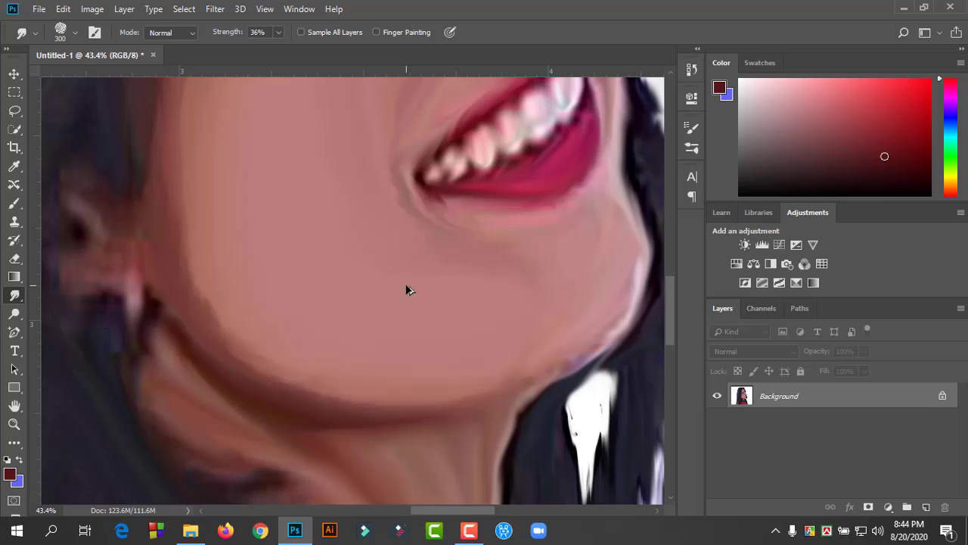
Step: Shrink the smudge brush to 150 and blend the shadow under the jaw
scroll(406, 288, up, 3)
key(bracketleft)
key(bracketleft)
key(bracketleft)
mouse_move(398, 432)
mouse_down()
mouse_move(249, 356)
mouse_move(381, 428)
mouse_move(454, 385)
mouse_move(415, 400)
mouse_up()
scroll(414, 400, down, 1)
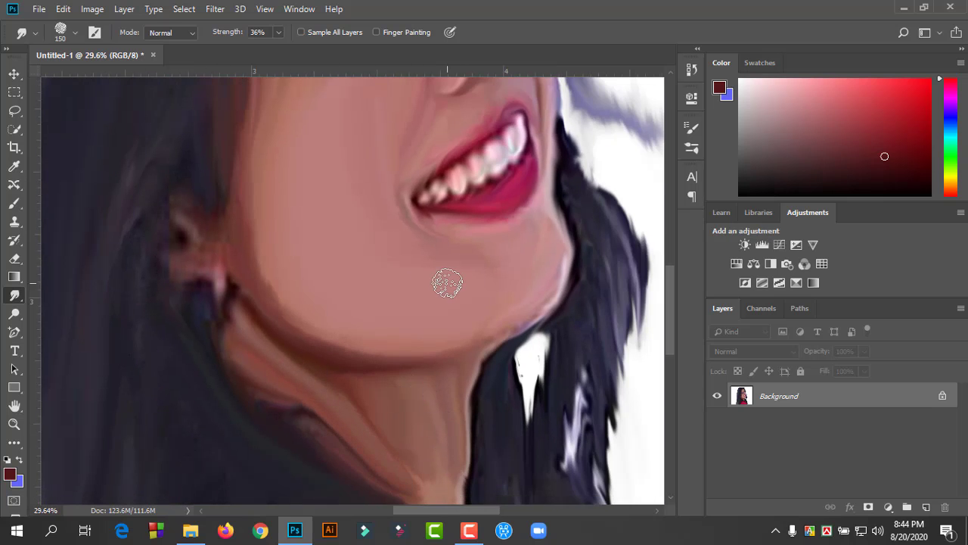
scroll(443, 280, up, 2)
Step: At 90 px, smooth the smile crease and the skin below the lower lip
key(bracketleft)
key(bracketleft)
key(bracketleft)
mouse_move(500, 255)
mouse_down()
mouse_move(401, 417)
mouse_move(521, 447)
mouse_up()
mouse_move(424, 455)
mouse_down()
mouse_move(556, 469)
mouse_move(506, 449)
mouse_move(450, 451)
mouse_up()
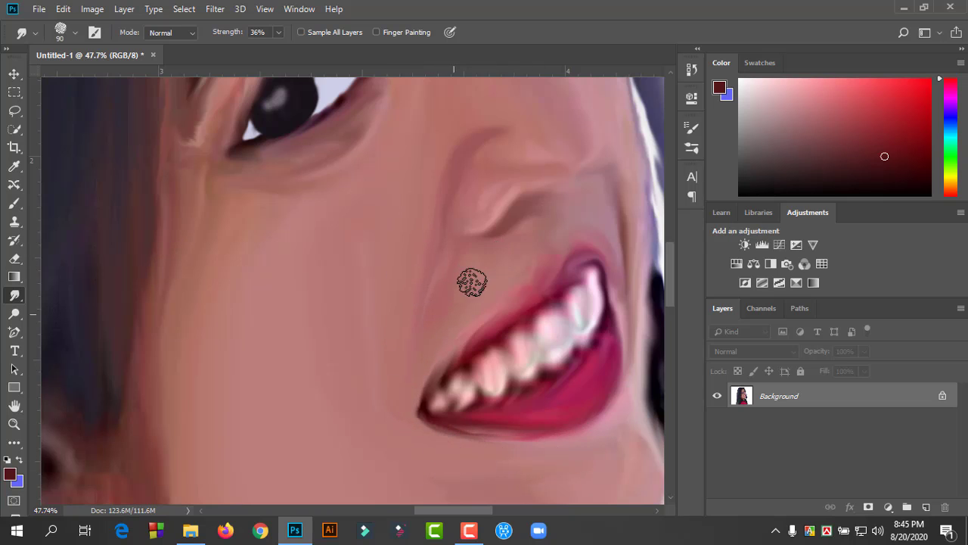
scroll(268, 309, down, 3)
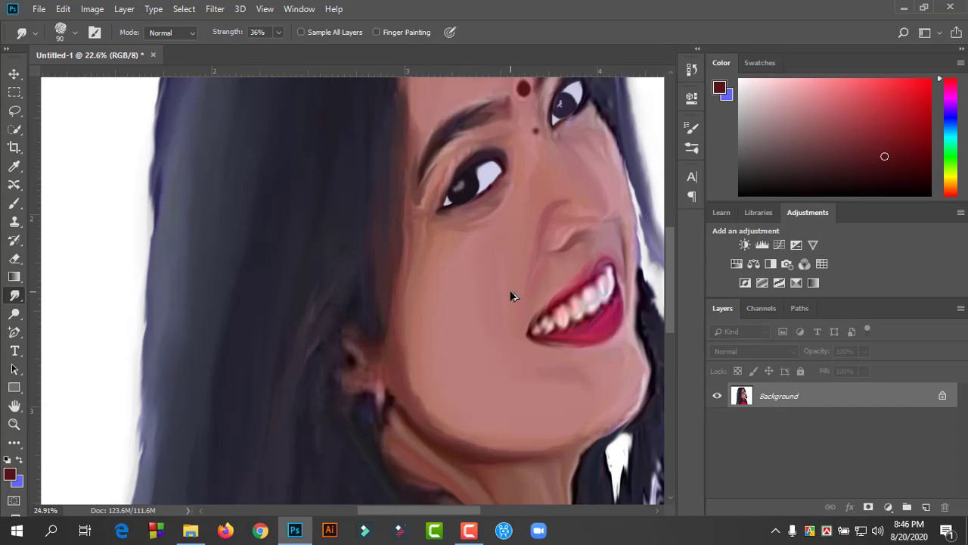
scroll(512, 295, up, 3)
click(61, 32)
Step: Switch to the Brush tool with a small detail brush size
key(Return)
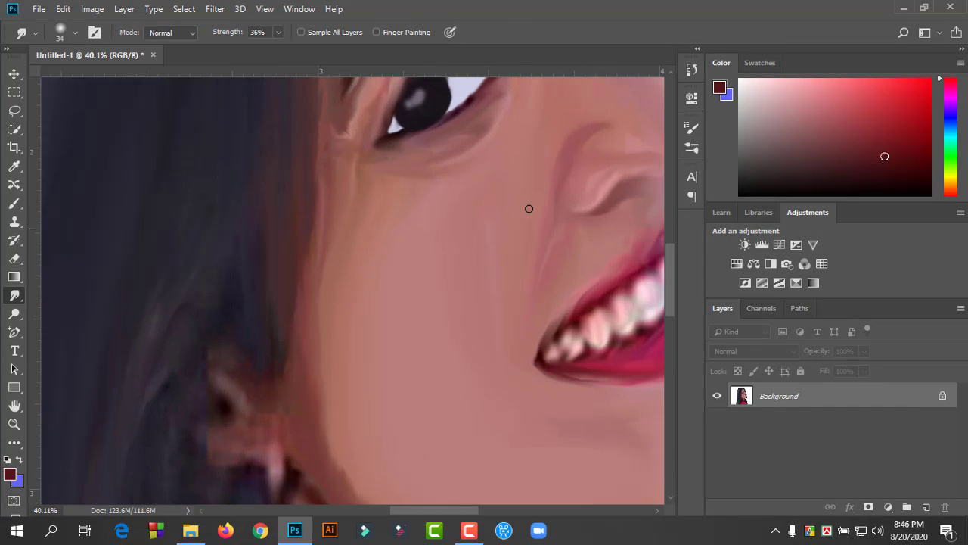
key(b)
click(74, 32)
key(Return)
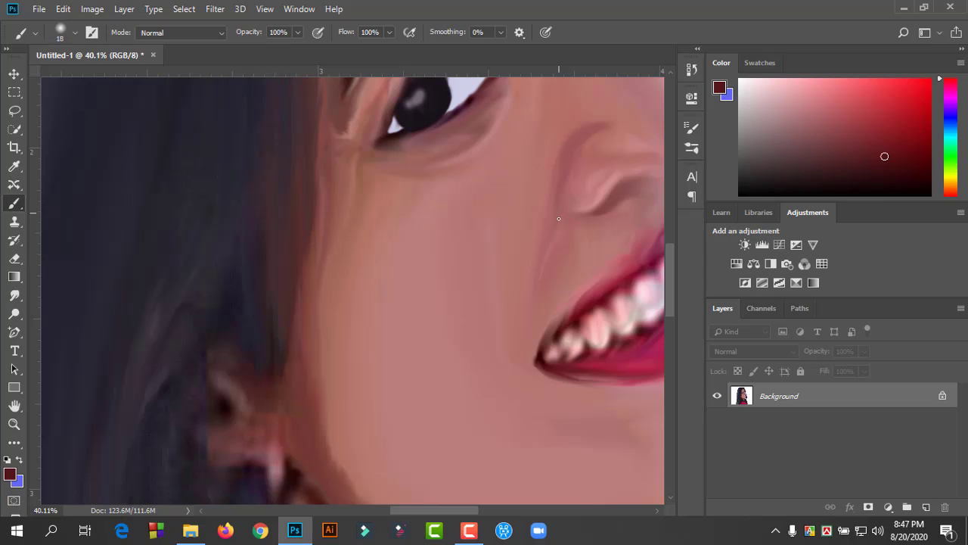
Step: Paint a dark smile line beside the mouth and smudge it softly into the cheek
drag(539, 255, 394, 255)
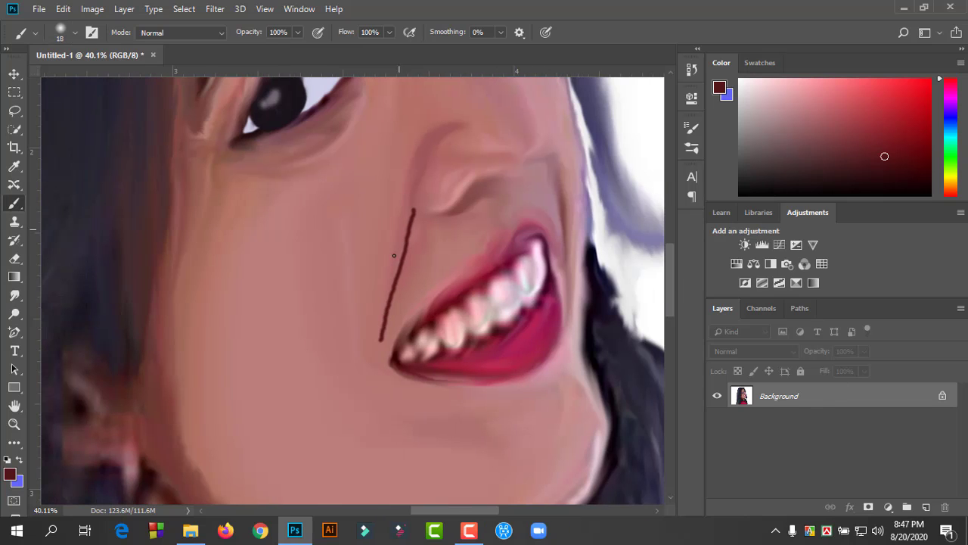
right_click(370, 209)
drag(408, 217, 388, 318)
key(r)
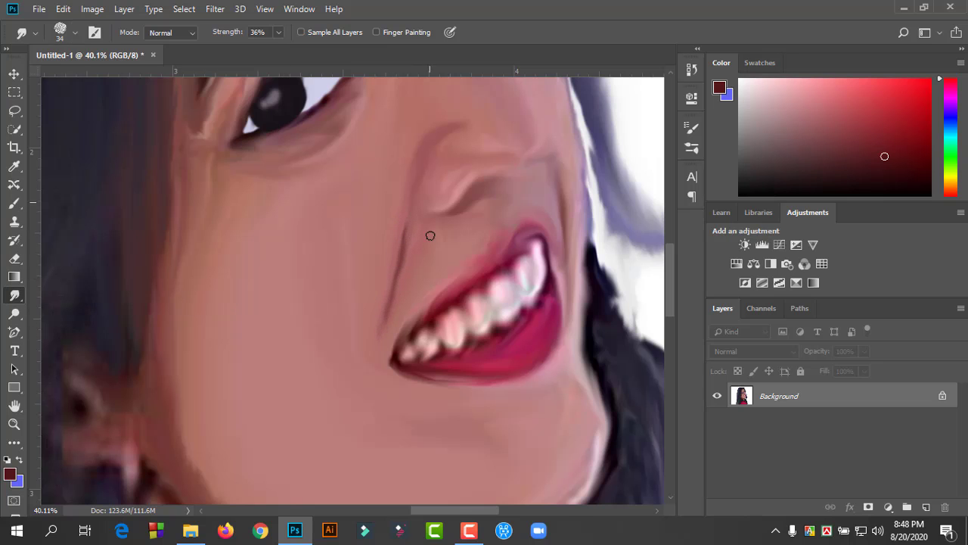
scroll(430, 235, down, 3)
scroll(436, 237, down, 2)
scroll(480, 229, up, 2)
scroll(479, 229, down, 3)
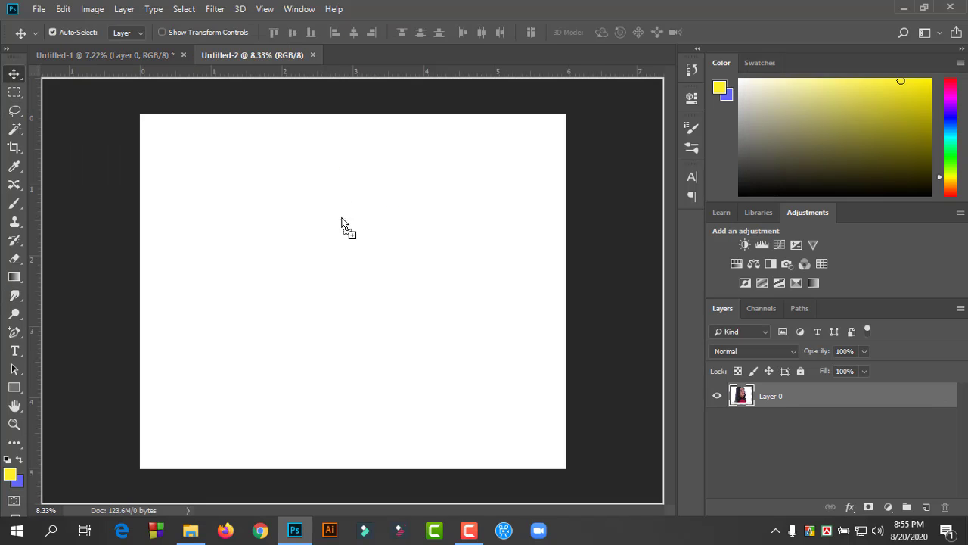
Step: Copy the finished portrait into Untitled-2, nudge it down, and select the white Background layer
mouse_move(373, 357)
mouse_down()
mouse_move(350, 280)
mouse_move(353, 297)
mouse_up()
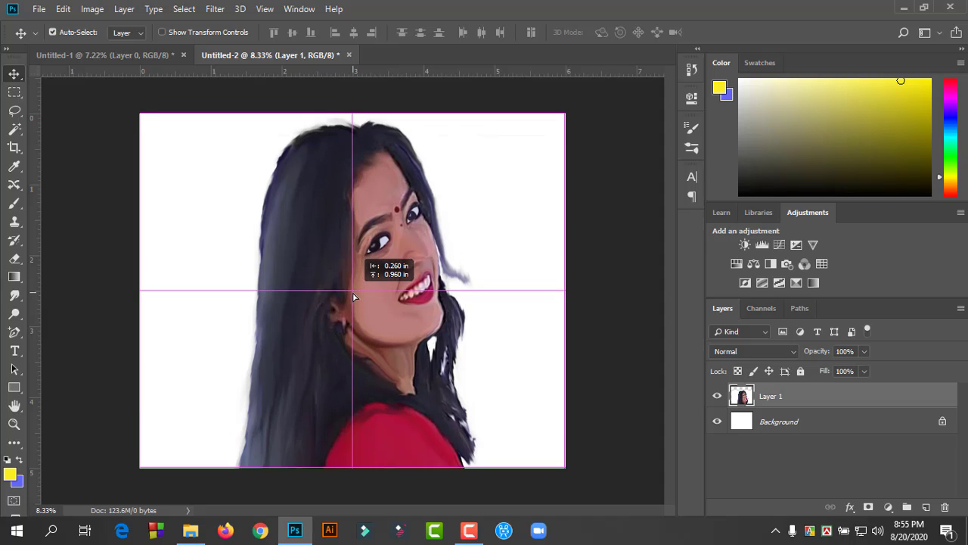
drag(350, 289, 351, 292)
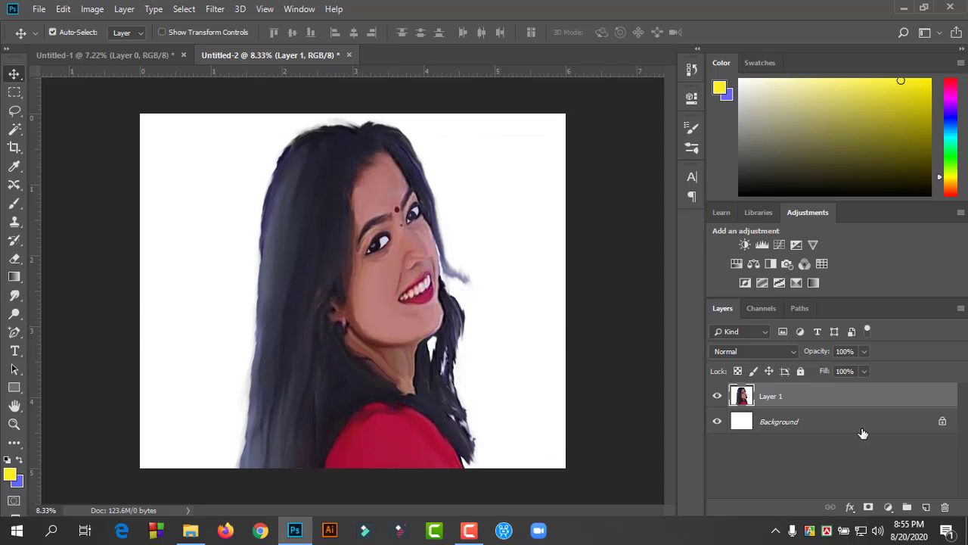
click(832, 428)
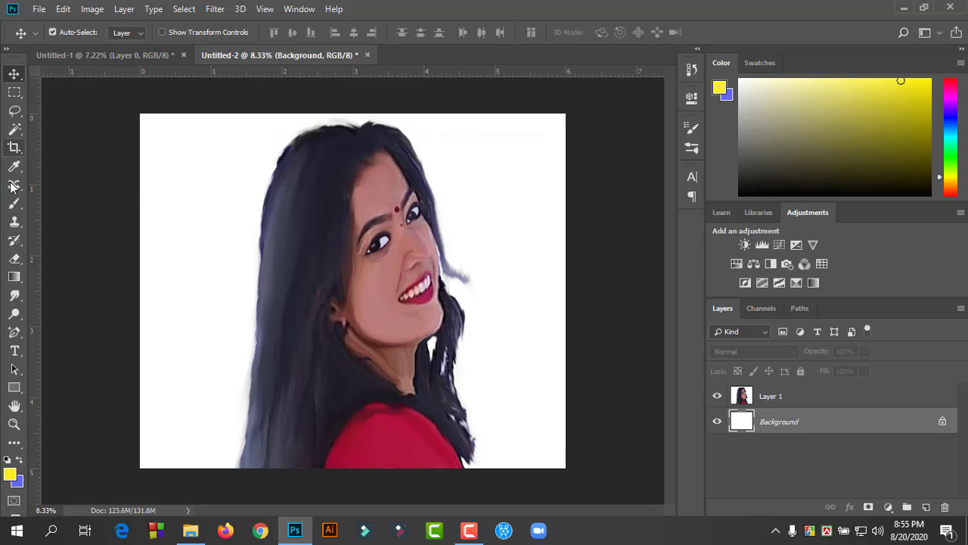
Step: Select the Brush tool and add a new empty layer
key(b)
click(60, 32)
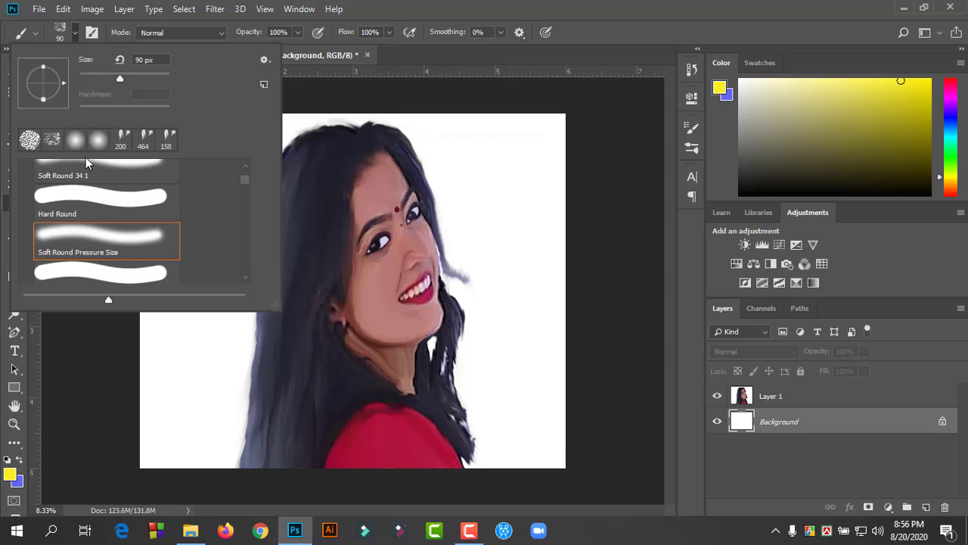
key(Escape)
scroll(469, 212, up, 3)
key(ctrl+shift+alt+n)
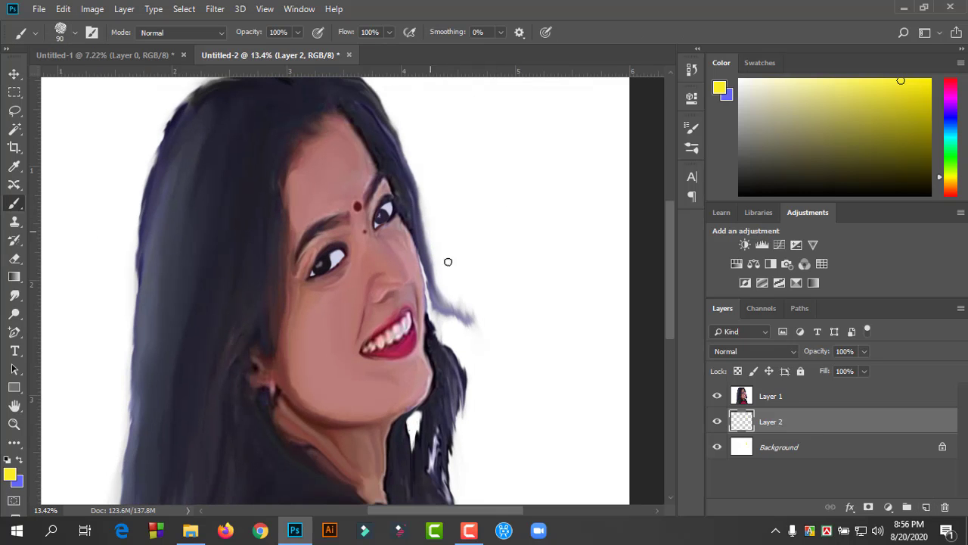
Step: Sample the face's skin tone, set a 275 px brush, and drag Layer 2 toward the Background
alt+click(123, 123)
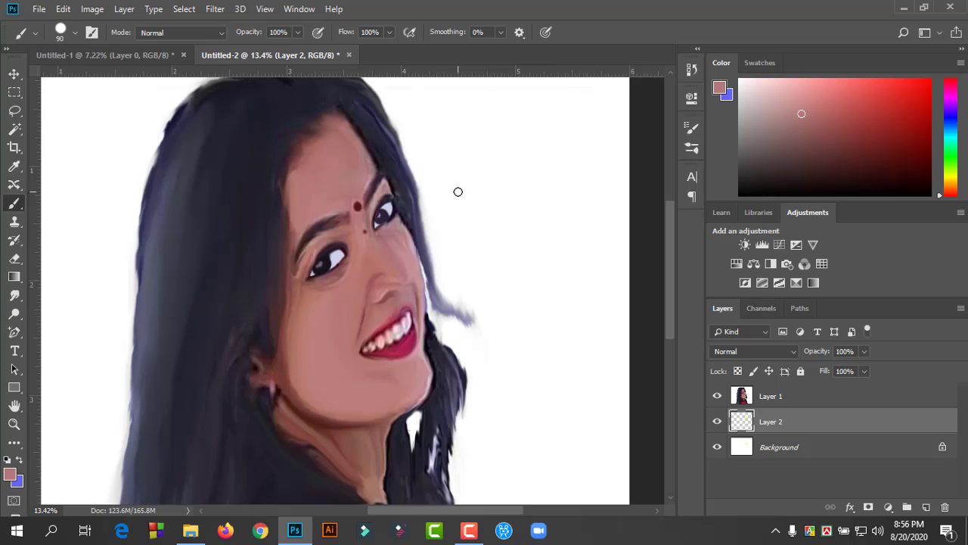
scroll(560, 332, down, 3)
click(60, 31)
double_click(98, 216)
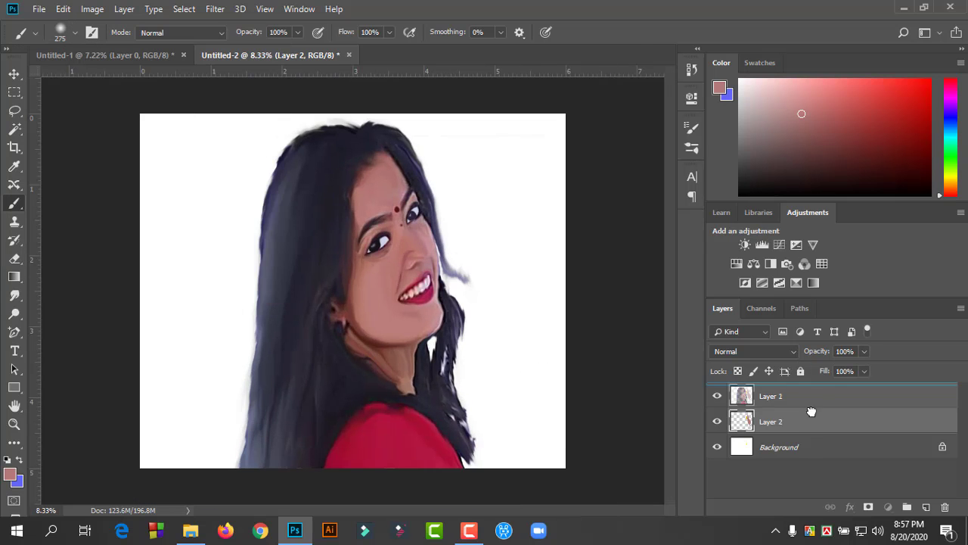
drag(791, 416, 795, 447)
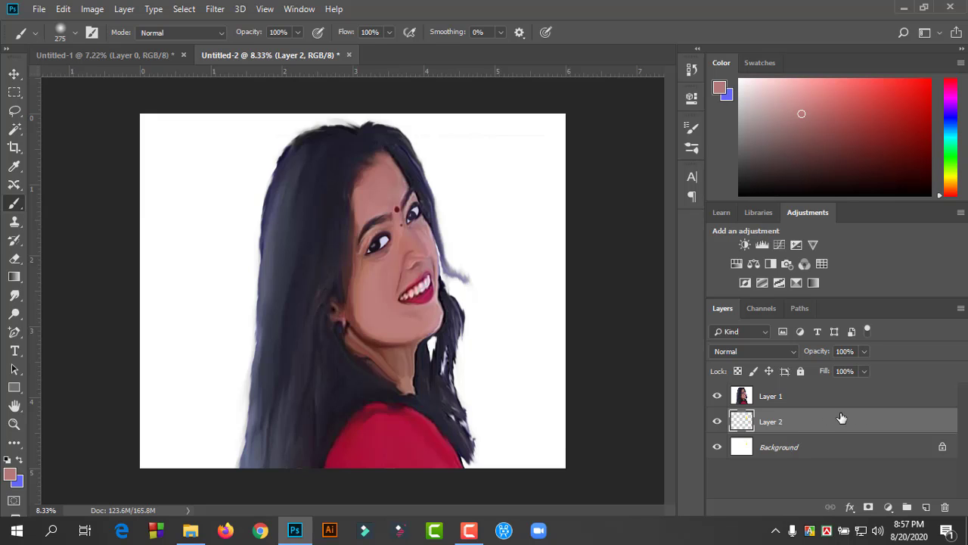
Step: Magic-wand select the woman, move her into Untitled-2 and scale her to fit
click(14, 128)
click(222, 190)
key(ctrl+shift+i)
key(v)
mouse_move(269, 233)
mouse_down()
mouse_move(224, 59)
mouse_move(325, 295)
mouse_up()
key(ctrl+t)
mouse_move(239, 101)
mouse_down()
mouse_move(275, 160)
mouse_move(244, 134)
mouse_up()
key(Return)
Step: Smudge the red top's bottom edge downward and pick a textured brush tip
click(14, 295)
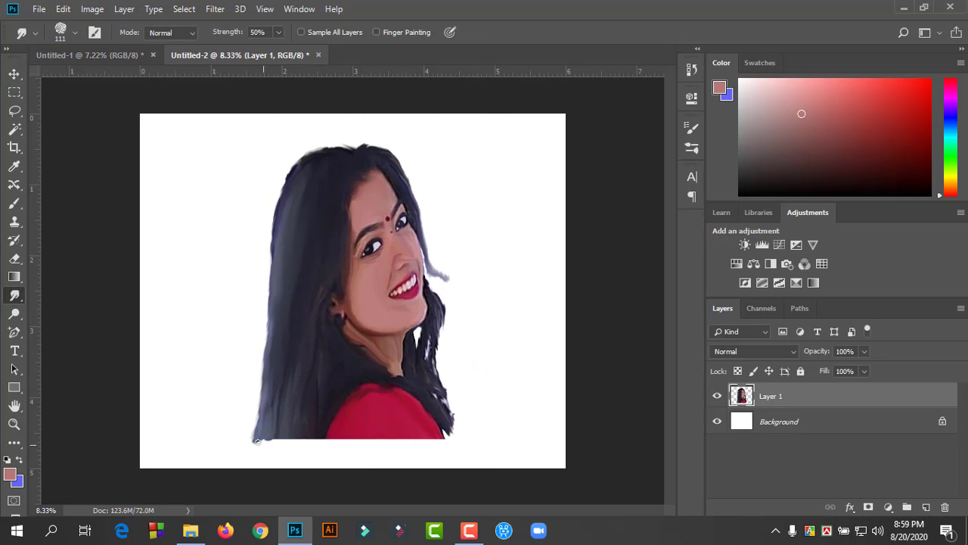
right_click(378, 440)
drag(401, 441, 378, 437)
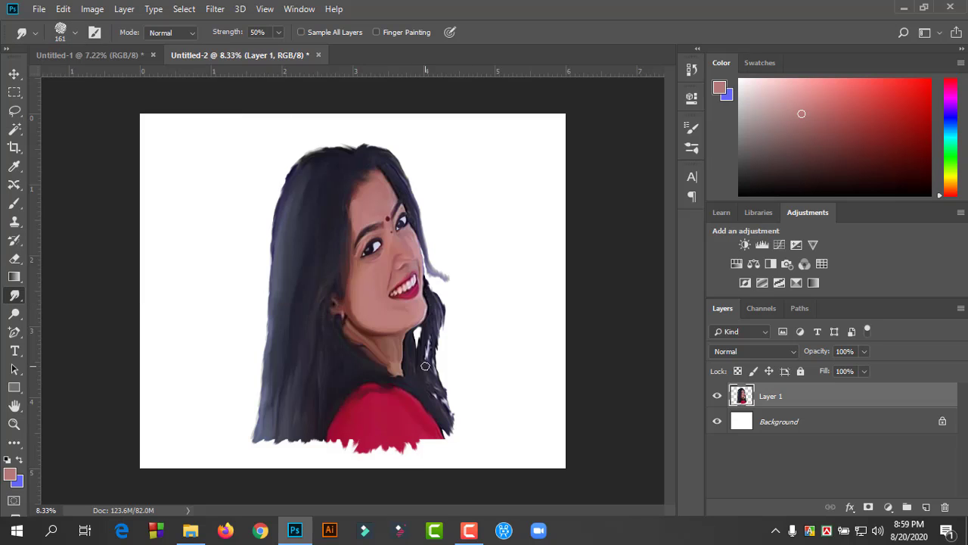
scroll(425, 366, up, 3)
right_click(317, 390)
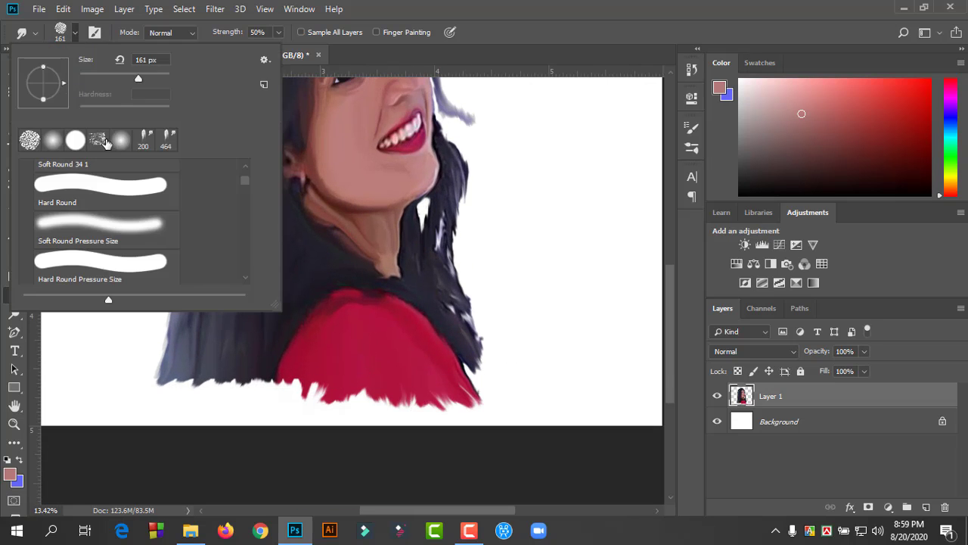
click(323, 389)
key(F5)
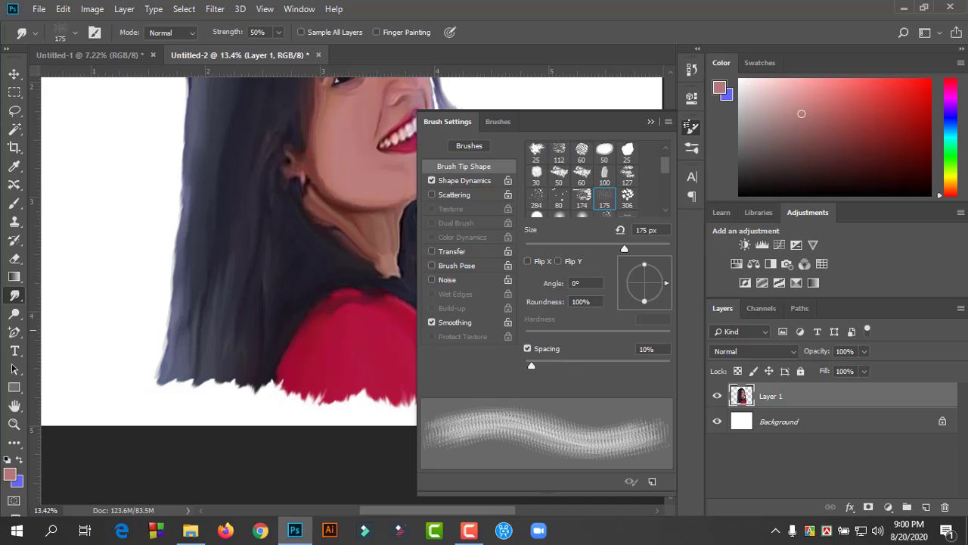
key(F5)
Step: Smudge the bottom edges with a 146 px bristle tip, then switch to a soft round tip
right_click(268, 374)
click(276, 374)
click(74, 32)
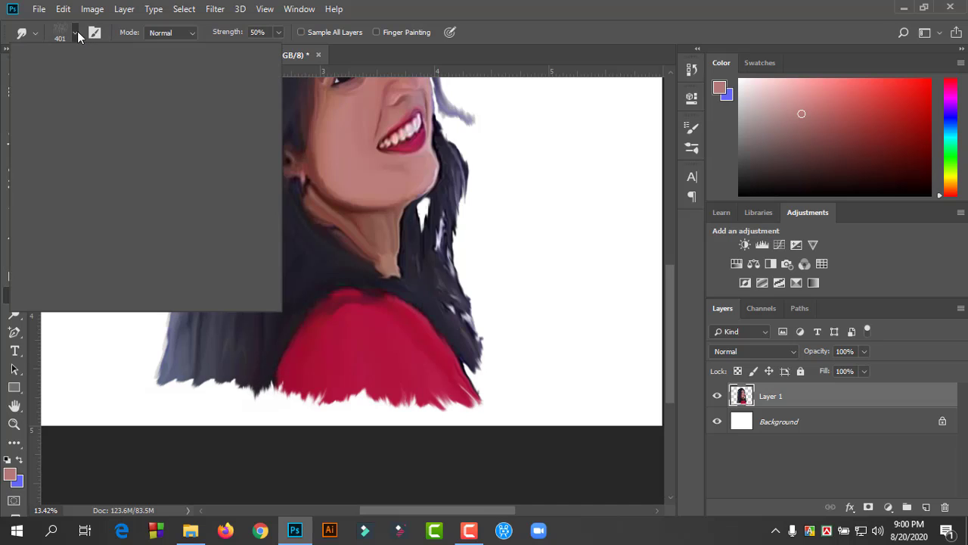
drag(99, 72, 68, 72)
click(196, 367)
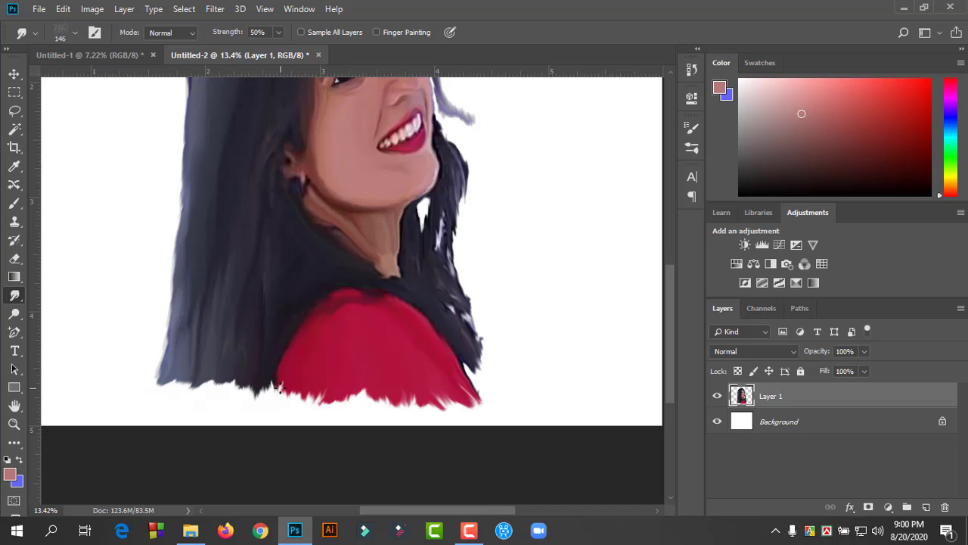
scroll(424, 512, up, 1)
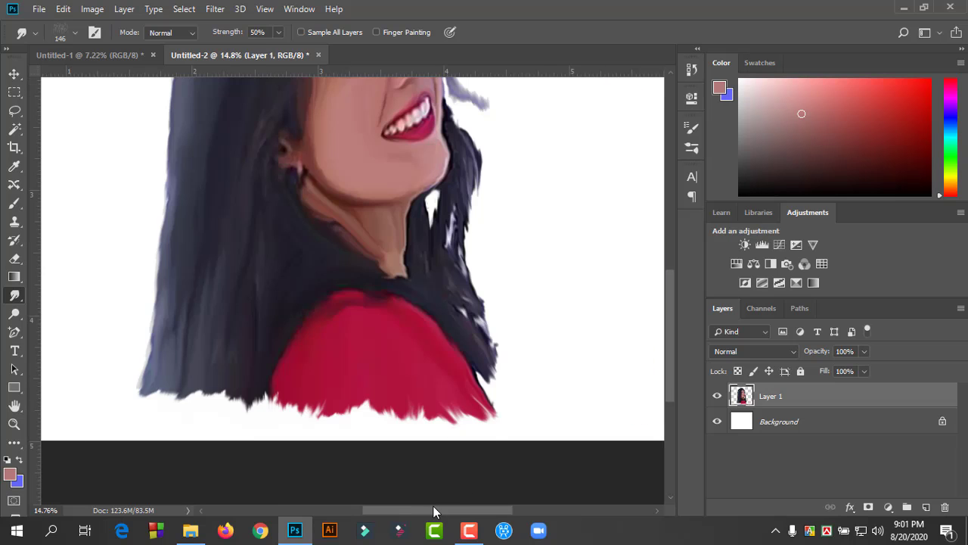
drag(439, 511, 382, 518)
click(74, 32)
click(73, 35)
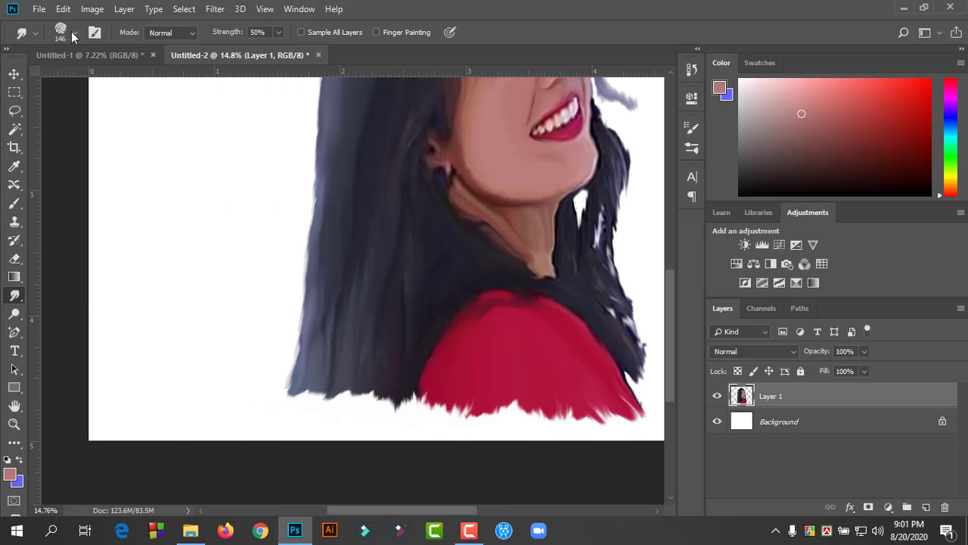
click(75, 31)
click(470, 408)
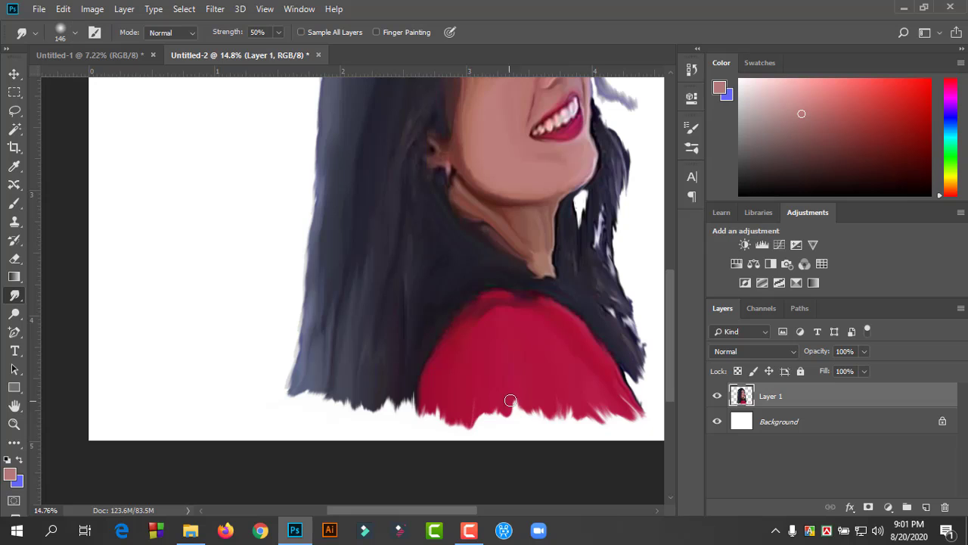
scroll(458, 306, down, 4)
Step: Target the Background layer and try textured, 60 px round and bristle tips in Brush Settings
click(846, 424)
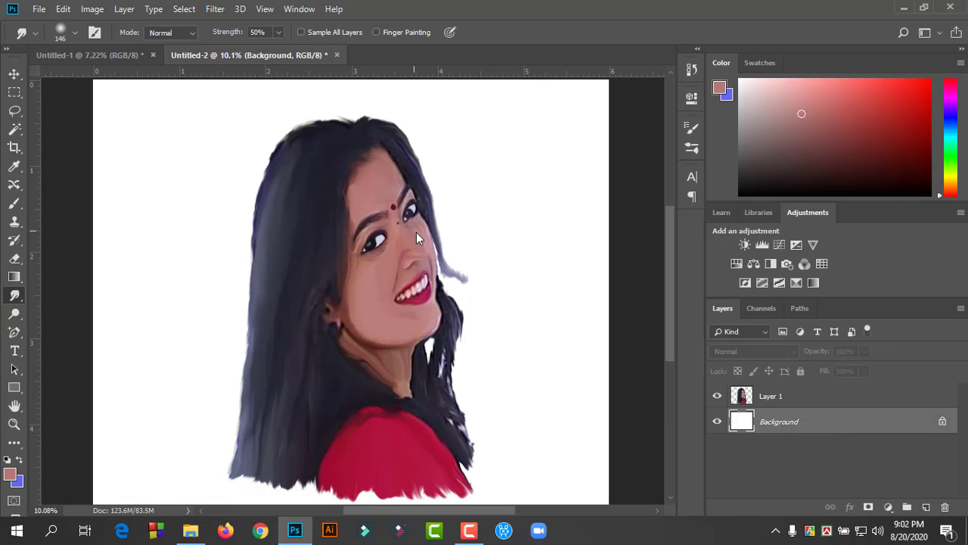
click(93, 32)
click(627, 180)
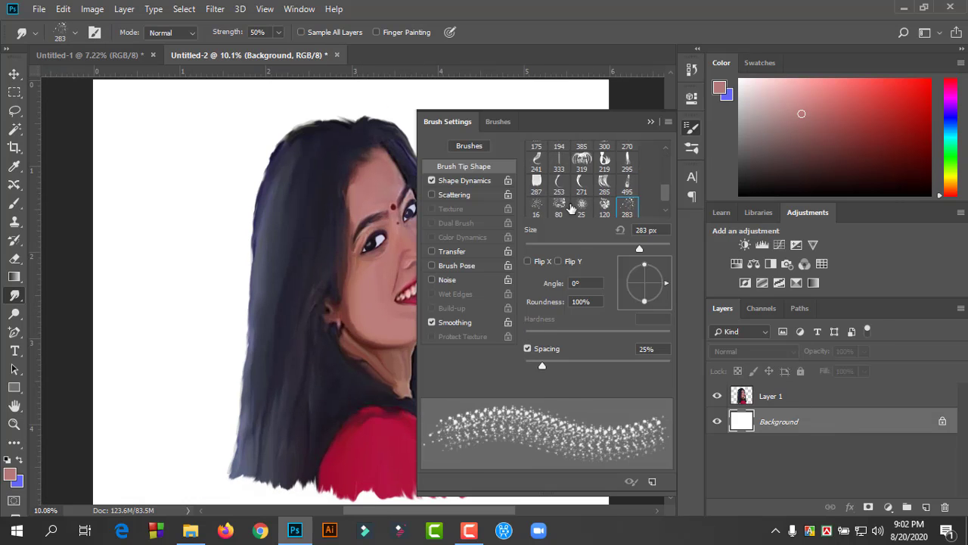
click(604, 199)
click(559, 177)
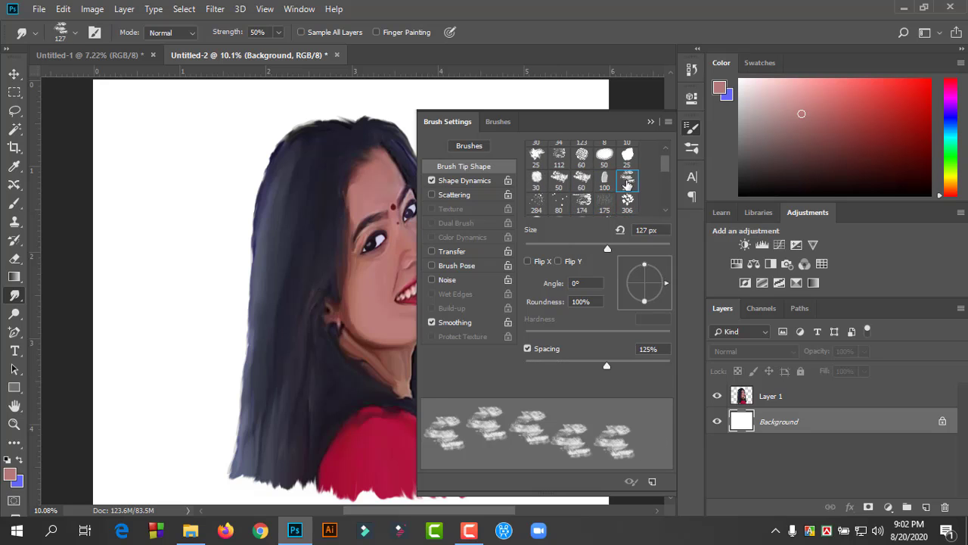
scroll(583, 182, up, 2)
click(581, 172)
click(559, 173)
Step: Select the Brush tool, test scattered-dot tips, and settle on a soft round tip
key(b)
scroll(665, 189, down, 5)
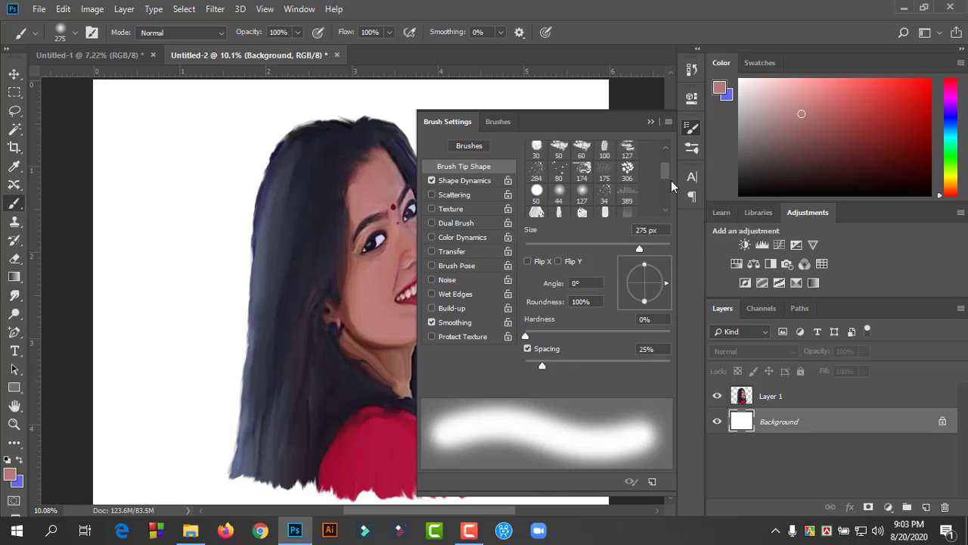
click(559, 195)
click(537, 212)
scroll(668, 174, up, 1)
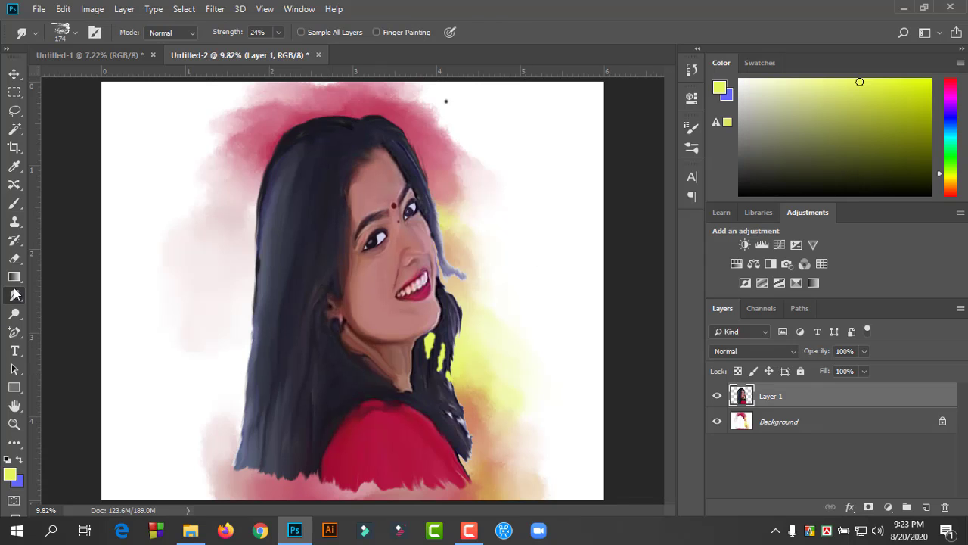
click(75, 32)
double_click(75, 253)
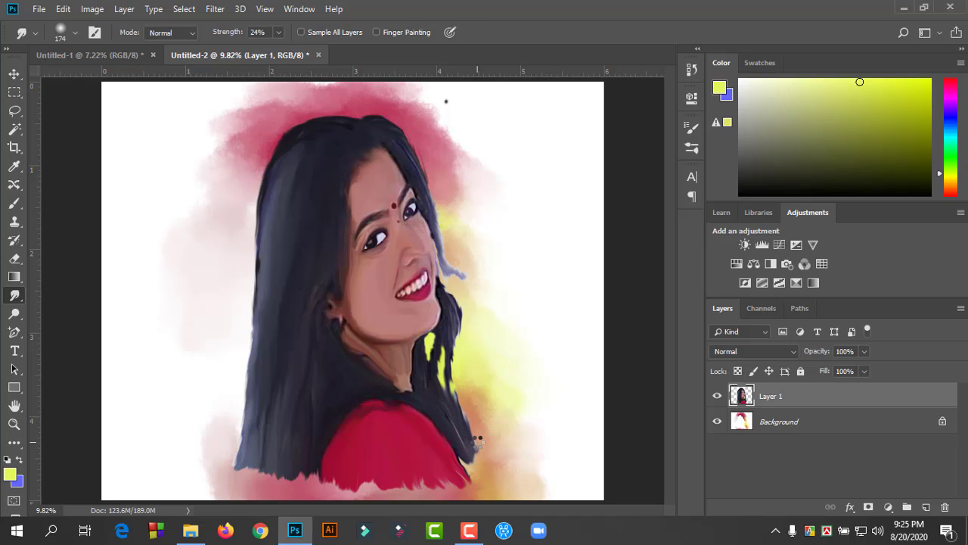
alt+scroll(452, 378, up, 5)
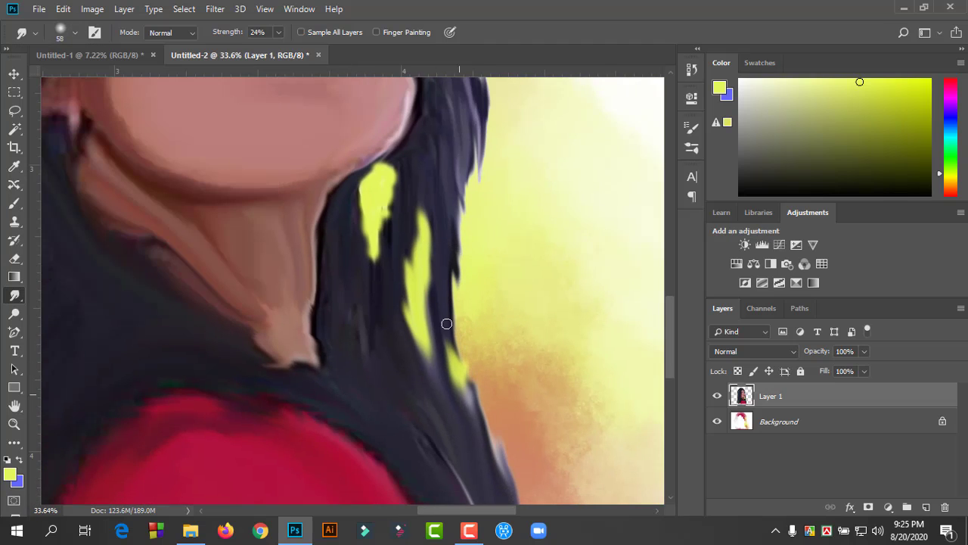
alt+scroll(478, 444, down, 5)
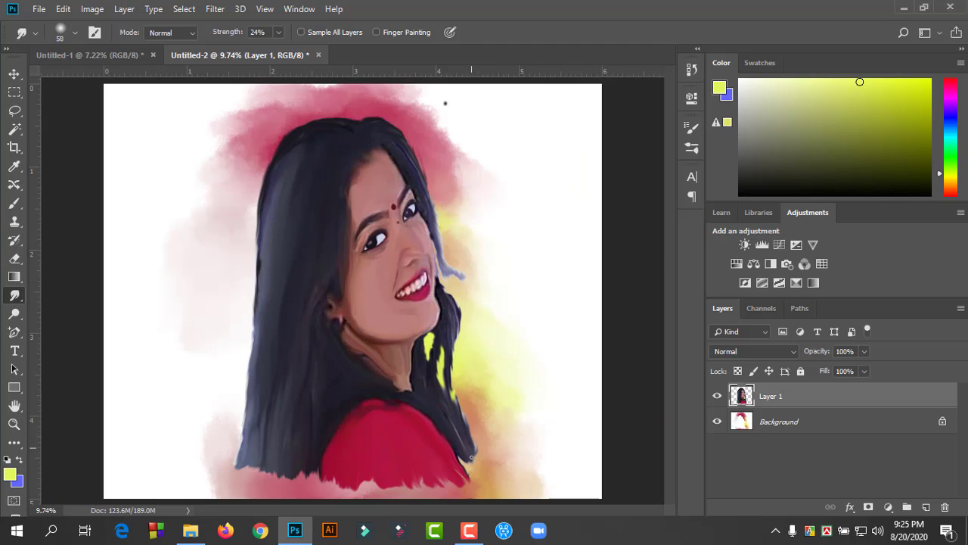
Step: Select the Brush tool and paint trial yellow strokes on the right, then undo them
click(74, 32)
key(b)
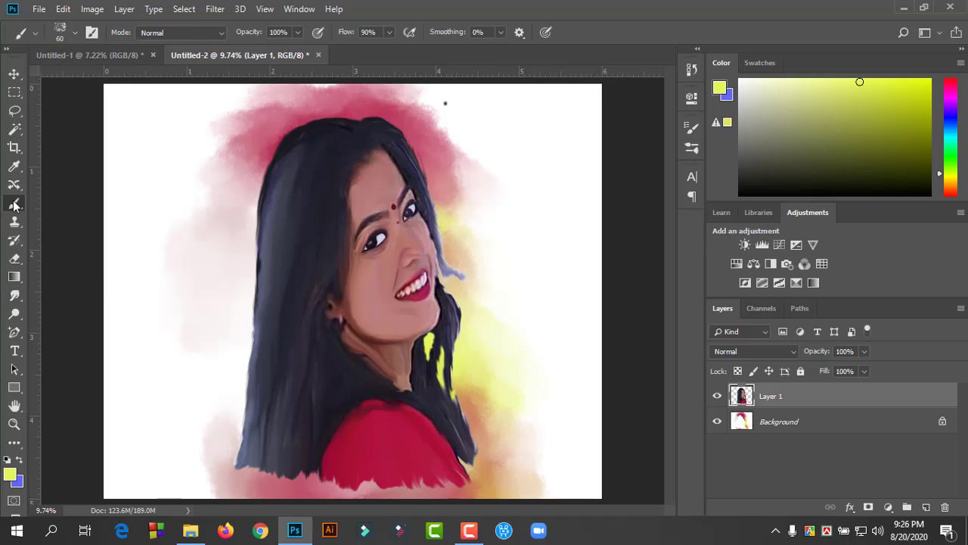
click(74, 32)
drag(454, 106, 535, 314)
drag(439, 216, 500, 382)
key(ctrl+z)
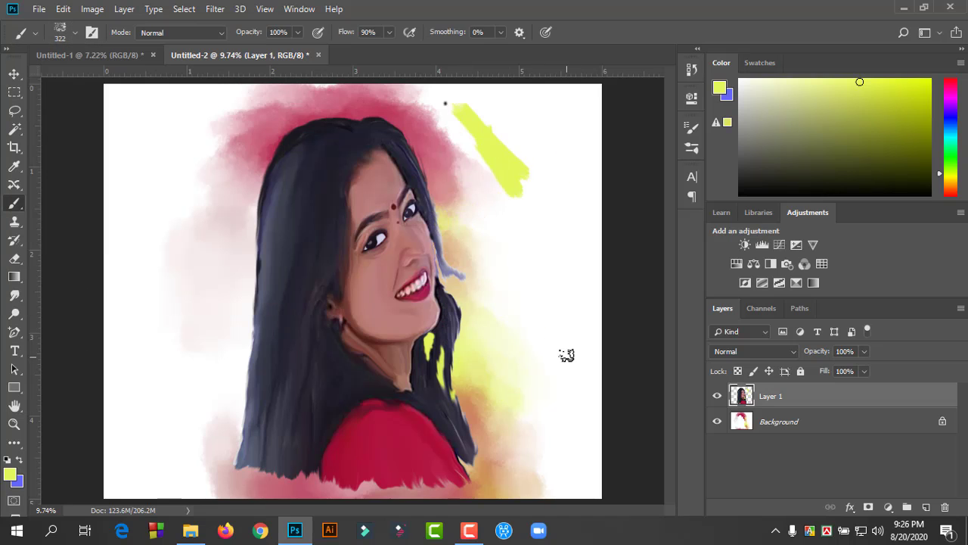
key(ctrl+z)
key(ctrl+z)
Step: On the Background layer, paint yellow strokes around the figure's sides, top and bottom
click(821, 421)
drag(435, 200, 522, 424)
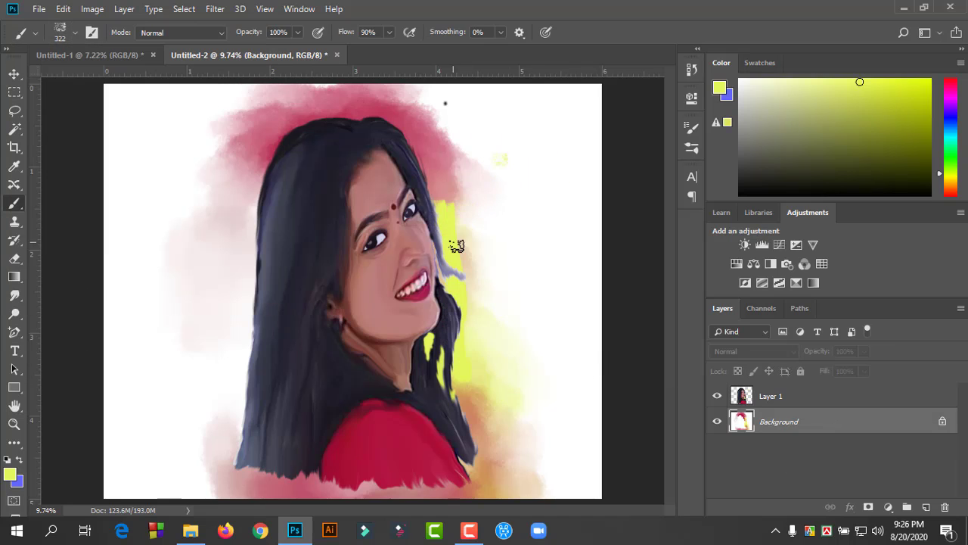
drag(371, 105, 447, 197)
drag(253, 178, 239, 338)
drag(242, 484, 466, 488)
drag(454, 98, 564, 363)
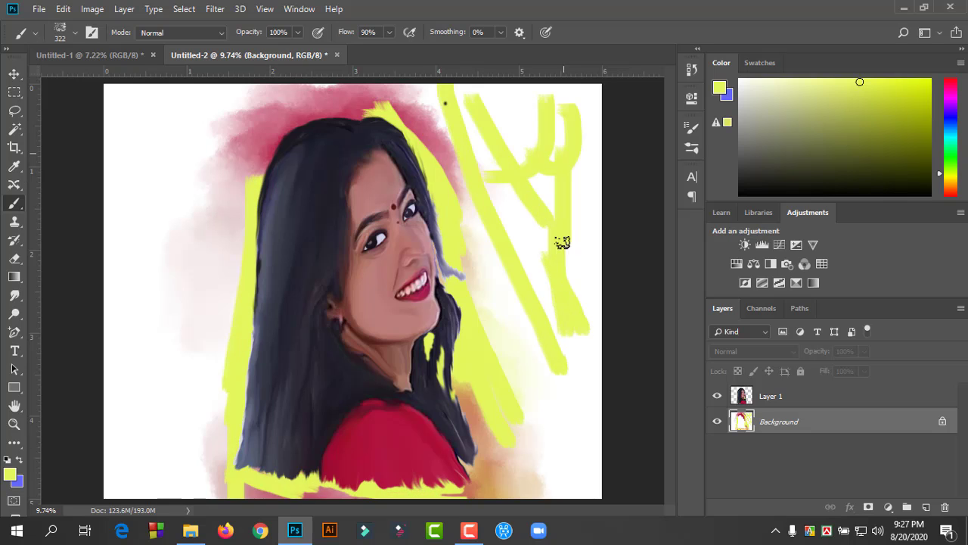
drag(522, 181, 583, 477)
drag(114, 91, 219, 264)
drag(113, 212, 234, 401)
Step: Enlarge the brush to 464 px and add more yellow strokes left and right
click(74, 32)
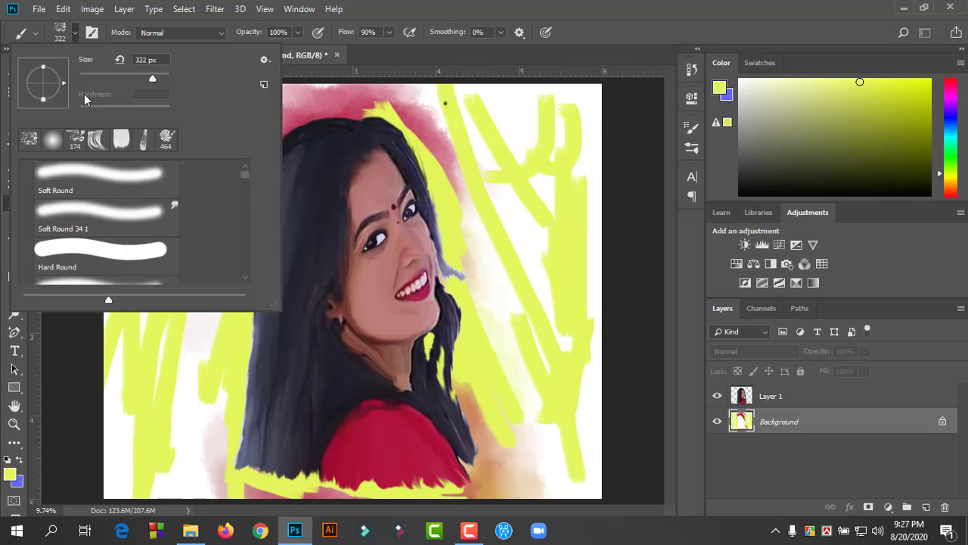
drag(68, 94, 84, 94)
drag(190, 121, 207, 279)
drag(470, 87, 544, 371)
Step: Set the foreground colour to red and paint red streaks on both sides of the background
click(10, 475)
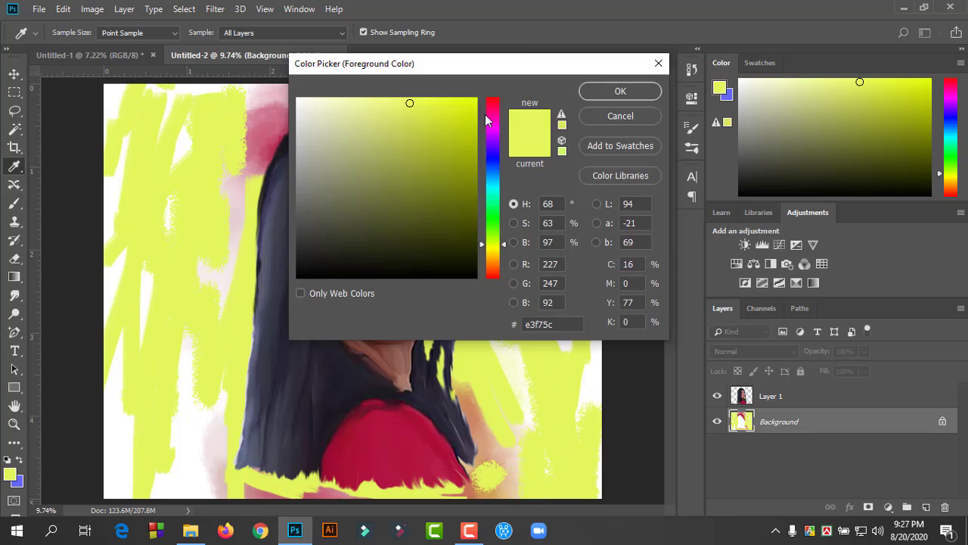
drag(485, 114, 485, 100)
click(618, 90)
drag(155, 174, 151, 246)
drag(223, 155, 220, 265)
drag(113, 91, 121, 174)
drag(166, 91, 178, 166)
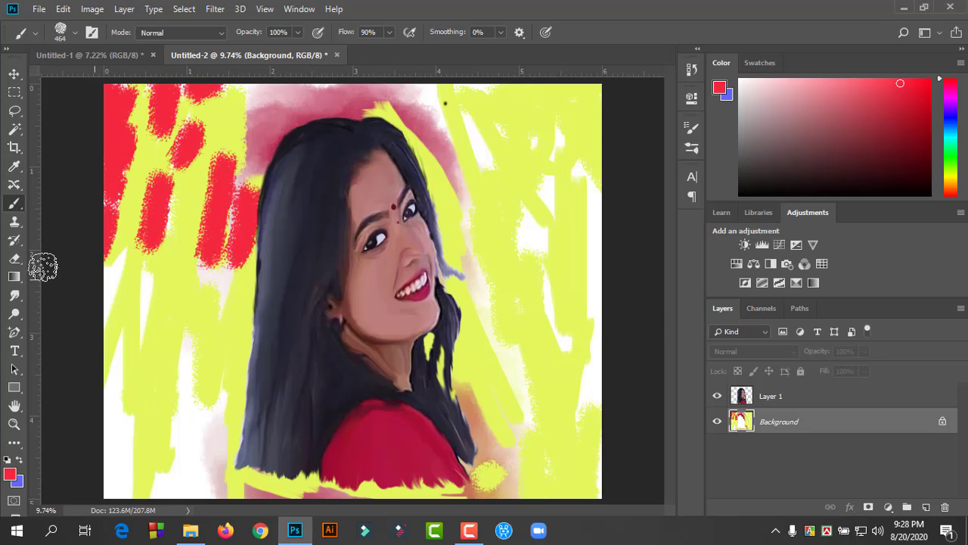
mouse_move(124, 250)
mouse_down()
mouse_move(129, 378)
mouse_move(190, 485)
mouse_up()
mouse_move(469, 185)
mouse_down()
mouse_move(474, 106)
mouse_move(515, 469)
mouse_up()
drag(559, 125, 530, 287)
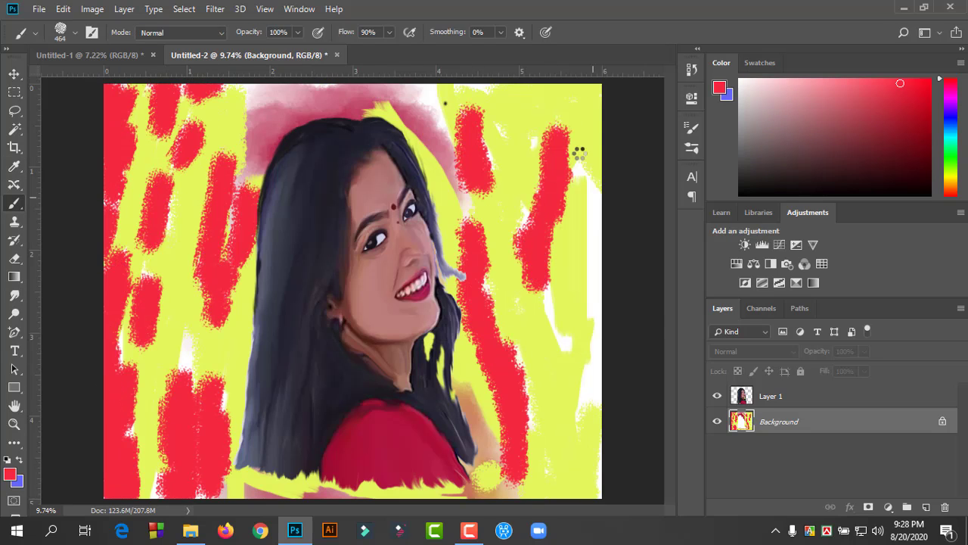
drag(579, 155, 583, 431)
Step: Change the foreground colour to purple and paint purple streaks across the background
drag(435, 87, 443, 140)
click(945, 106)
drag(534, 246, 522, 200)
drag(523, 109, 539, 180)
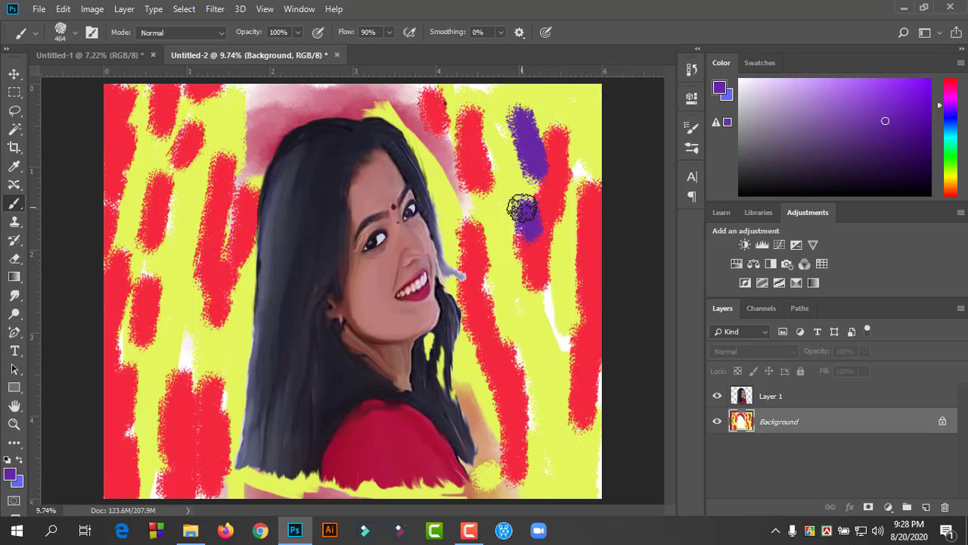
drag(560, 279, 578, 408)
drag(224, 163, 171, 250)
drag(529, 348, 522, 447)
drag(590, 371, 492, 484)
drag(454, 91, 503, 87)
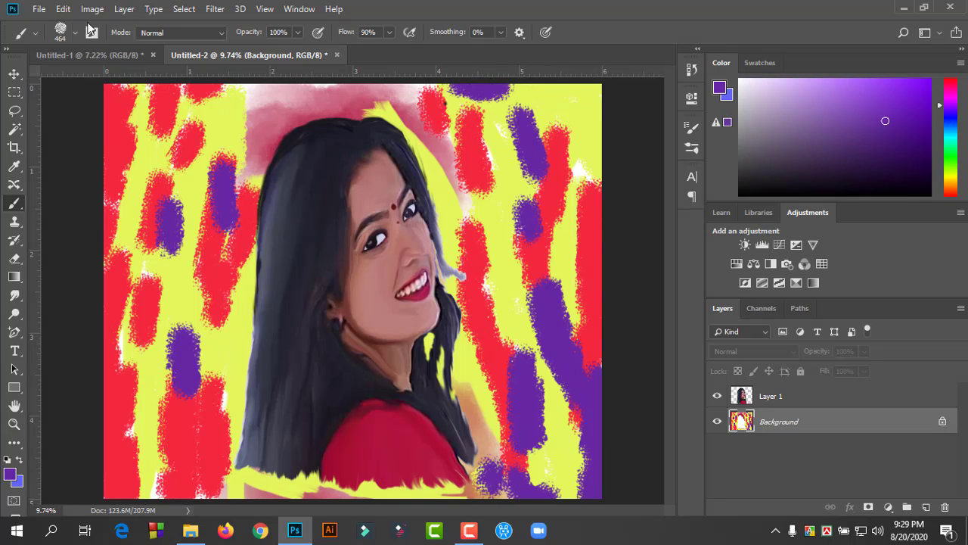
Step: With the Smudge tool, begin blending the right background into soft orange
key(r)
drag(463, 155, 473, 258)
drag(477, 174, 484, 288)
Step: Smudge the right-side background into orange, switching to a 338 px brush
drag(529, 144, 491, 250)
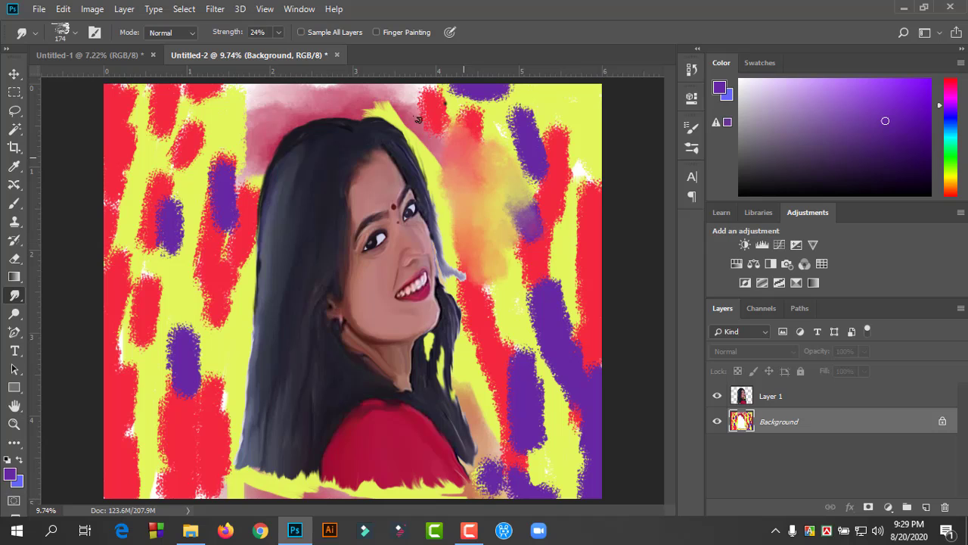
drag(454, 174, 469, 348)
click(76, 32)
double_click(113, 271)
drag(432, 136, 454, 219)
drag(469, 257, 500, 348)
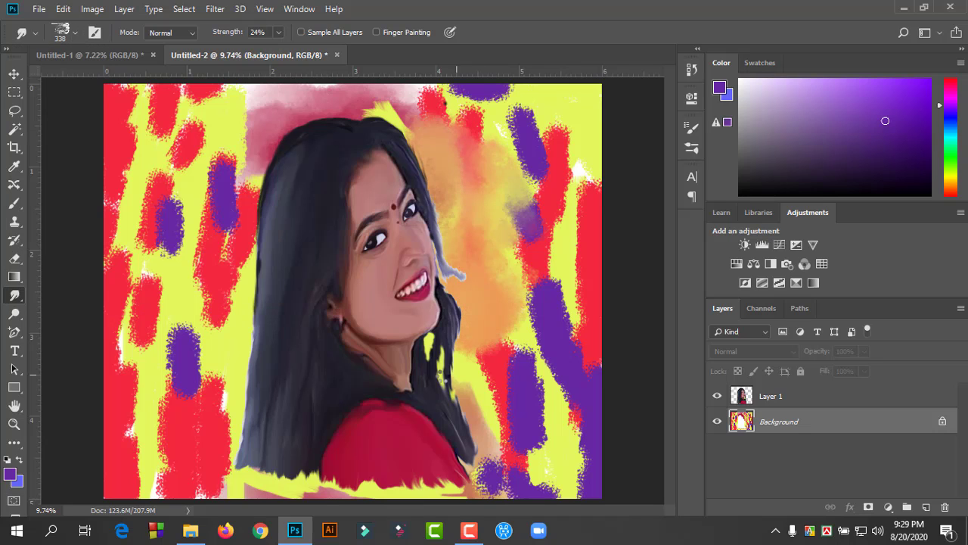
drag(485, 227, 503, 333)
Step: Blend the lower-right purple strokes and the streaks above the head into orange
drag(548, 378, 469, 356)
drag(530, 333, 484, 439)
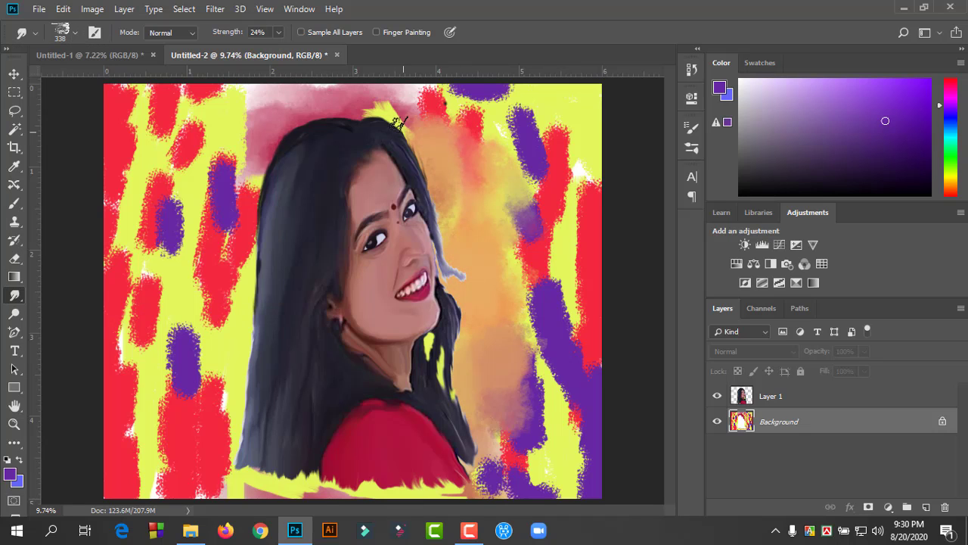
drag(545, 394, 492, 484)
drag(227, 158, 250, 212)
mouse_move(383, 98)
mouse_down()
mouse_move(423, 136)
mouse_move(356, 117)
mouse_move(454, 151)
mouse_up()
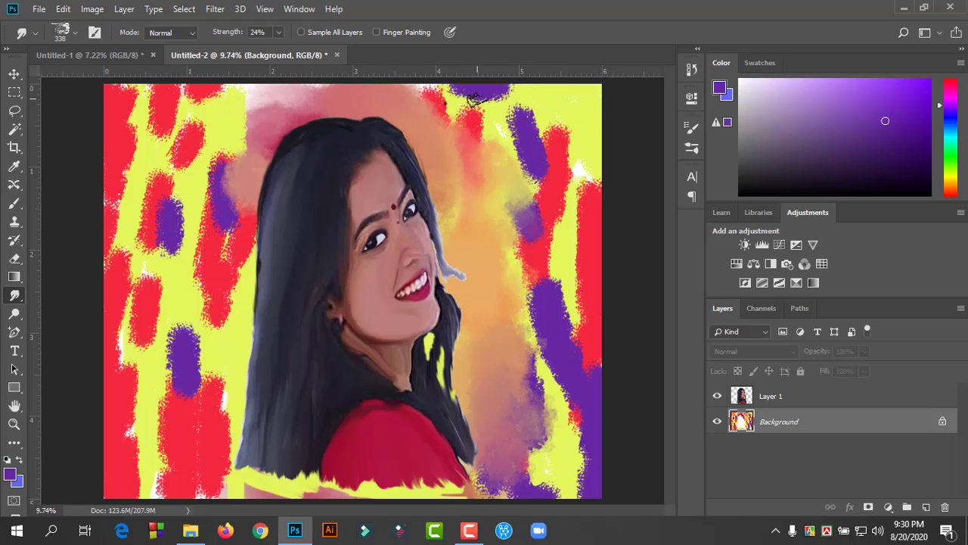
drag(424, 95, 484, 121)
drag(469, 87, 522, 137)
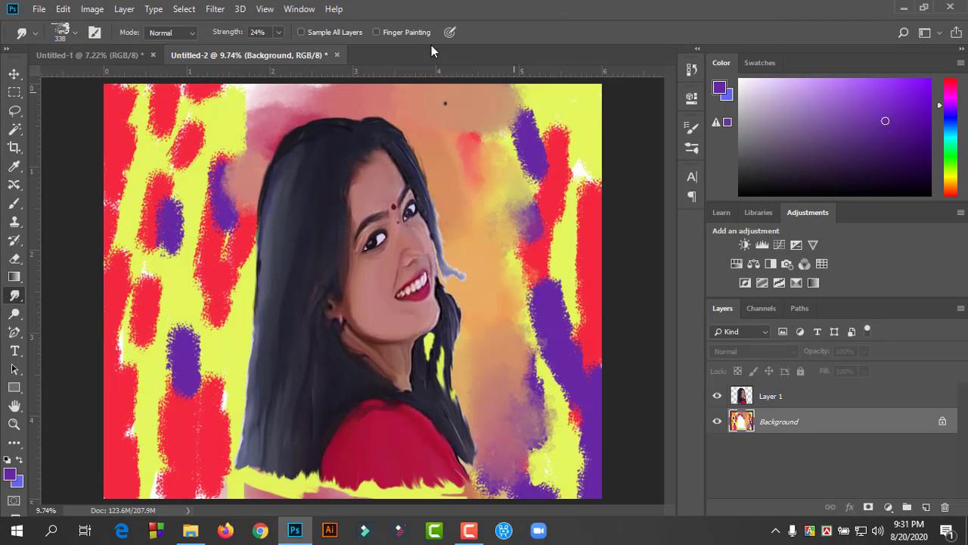
Step: Blend the upper-right purple stroke, shoulder patches and left-side red and purple streaks
mouse_move(503, 128)
mouse_down()
mouse_move(543, 171)
mouse_move(561, 139)
mouse_move(580, 335)
mouse_move(485, 234)
mouse_move(571, 265)
mouse_move(592, 341)
mouse_move(512, 257)
mouse_move(534, 155)
mouse_move(568, 108)
mouse_move(553, 458)
mouse_move(562, 425)
mouse_move(543, 371)
mouse_move(567, 412)
mouse_up()
mouse_move(522, 469)
mouse_down()
mouse_move(502, 384)
mouse_move(477, 484)
mouse_up()
mouse_move(168, 418)
mouse_down()
mouse_move(242, 477)
mouse_move(136, 408)
mouse_move(331, 490)
mouse_up()
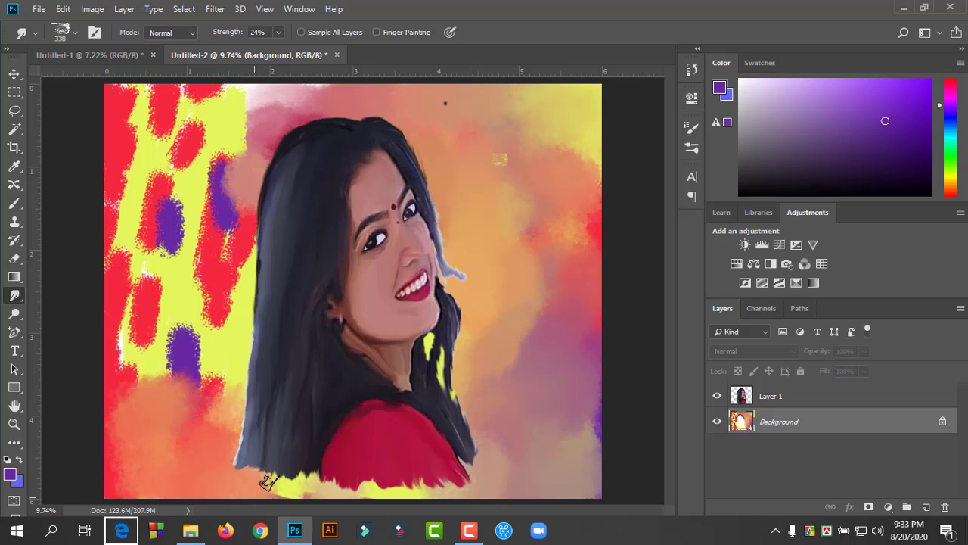
mouse_move(235, 446)
mouse_down()
mouse_move(189, 378)
mouse_move(238, 408)
mouse_move(129, 287)
mouse_move(189, 243)
mouse_up()
mouse_move(151, 379)
mouse_down()
mouse_move(197, 341)
mouse_move(217, 305)
mouse_move(215, 282)
mouse_up()
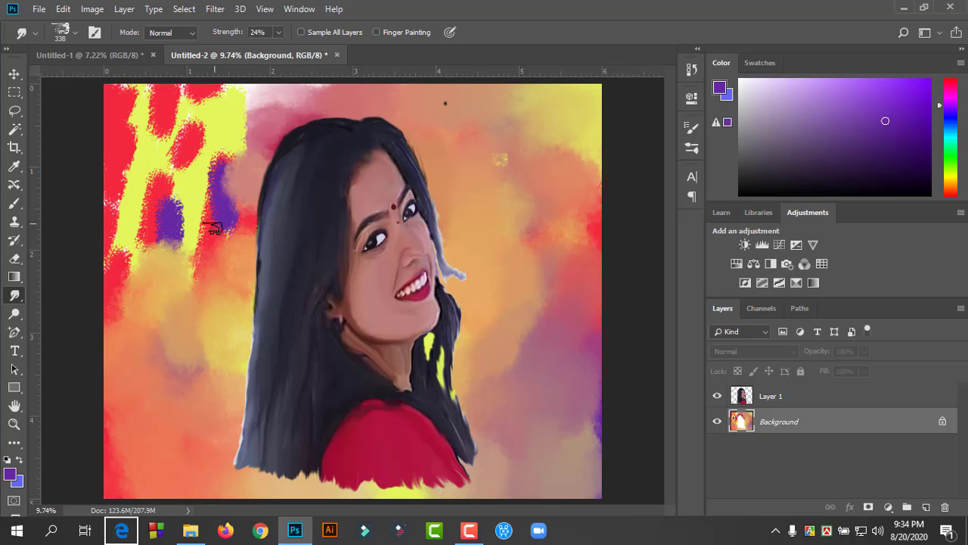
mouse_move(241, 214)
mouse_down()
mouse_move(146, 135)
mouse_move(134, 147)
mouse_move(121, 227)
mouse_move(129, 264)
mouse_move(250, 92)
mouse_move(236, 128)
mouse_move(212, 145)
mouse_move(195, 288)
mouse_up()
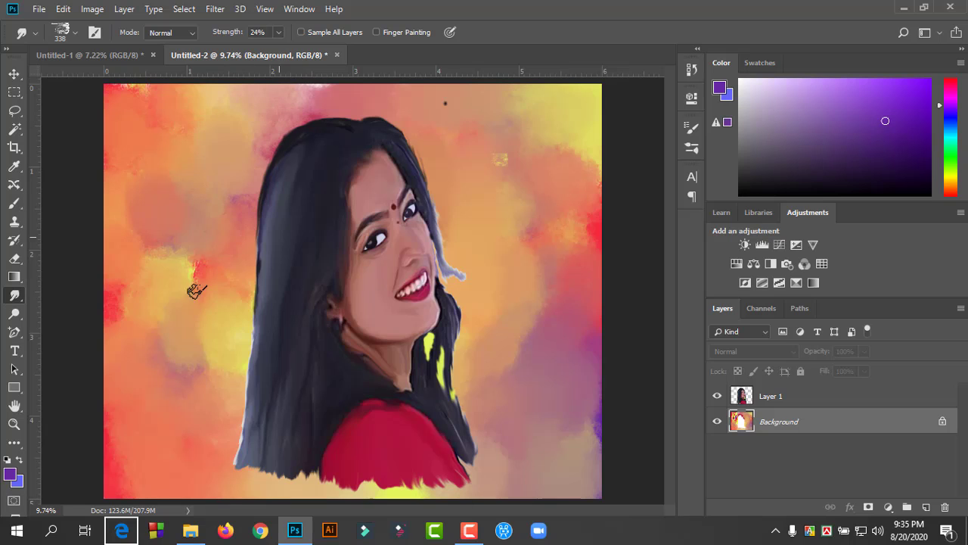
click(807, 398)
Step: Smudge the hair, cheek and lower edges on Layer 1 with a 111 px, then 60 px brush
click(65, 32)
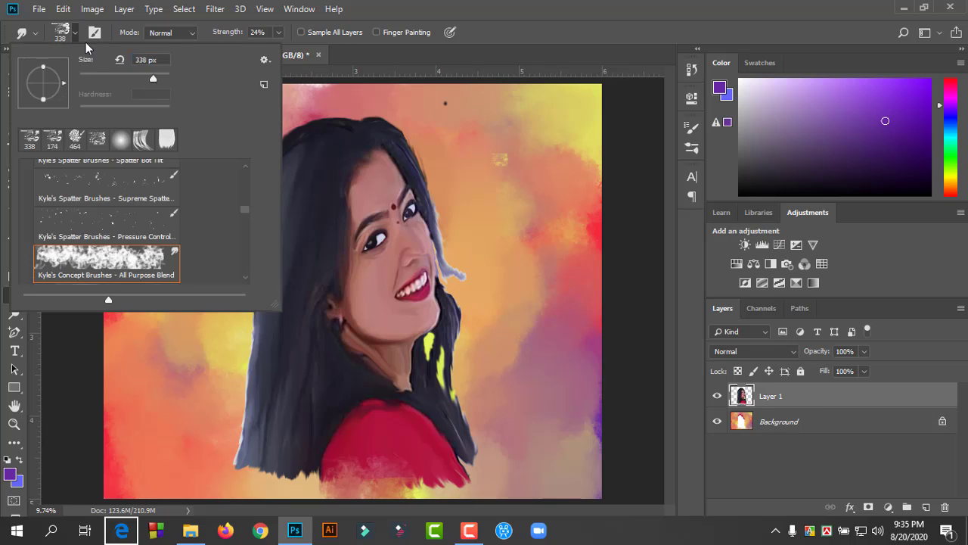
double_click(97, 265)
mouse_move(301, 473)
mouse_down()
mouse_move(257, 465)
mouse_move(326, 478)
mouse_move(464, 479)
mouse_move(409, 488)
mouse_up()
drag(463, 413, 448, 382)
drag(458, 322, 454, 344)
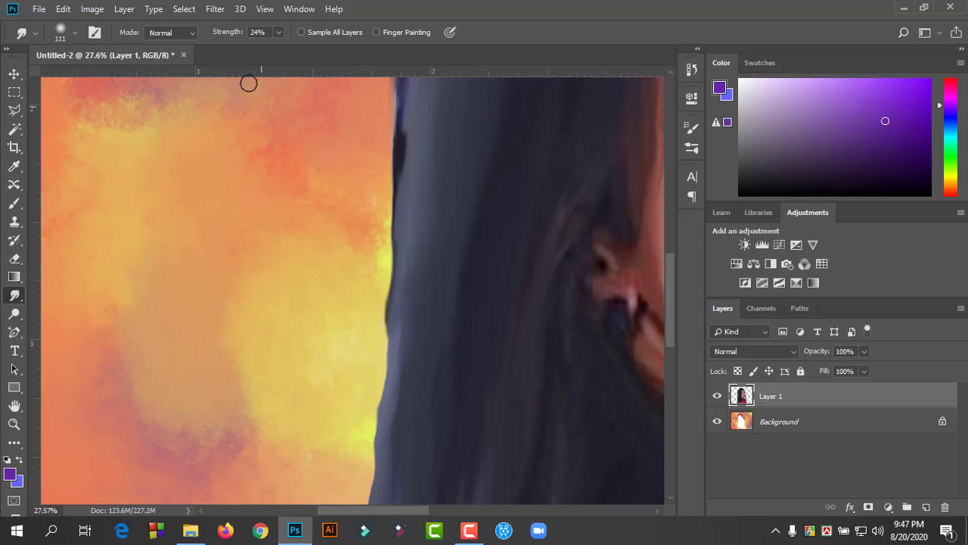
scroll(456, 254, up, 5)
drag(363, 205, 379, 277)
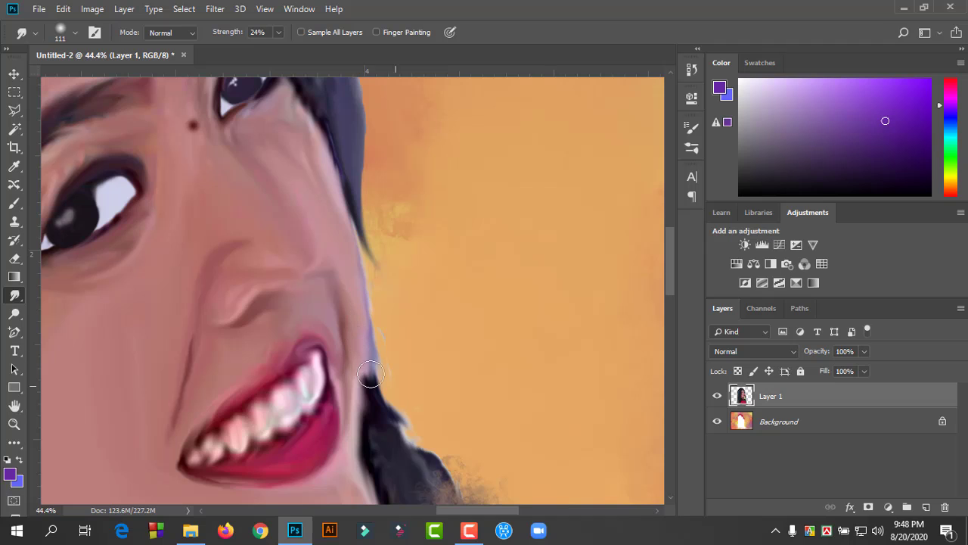
key(bracketleft)
key(bracketleft)
key(bracketleft)
drag(359, 377, 376, 438)
scroll(433, 424, up, 2)
Step: Try the Eraser, return to Smudge, then select the Background layer and switch to Blur
click(15, 258)
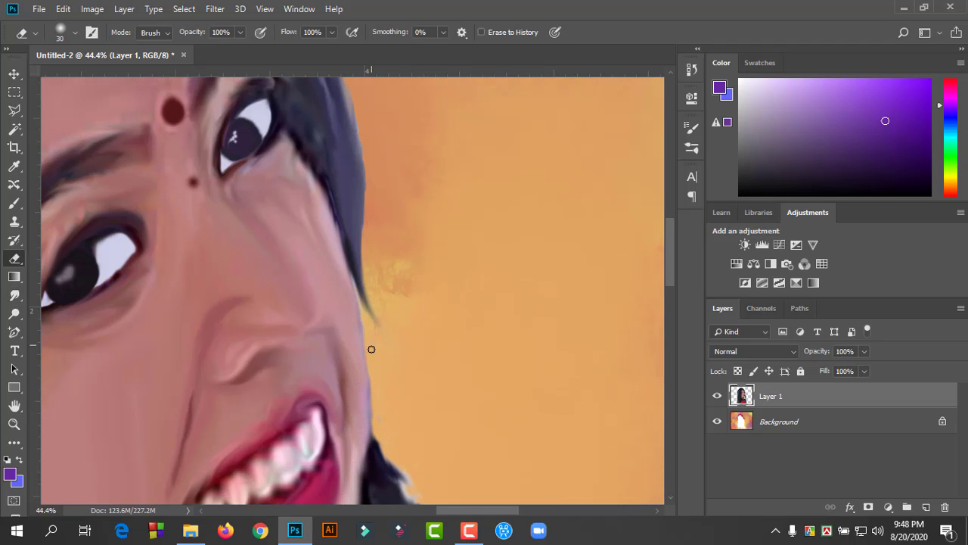
scroll(384, 396, up, 1)
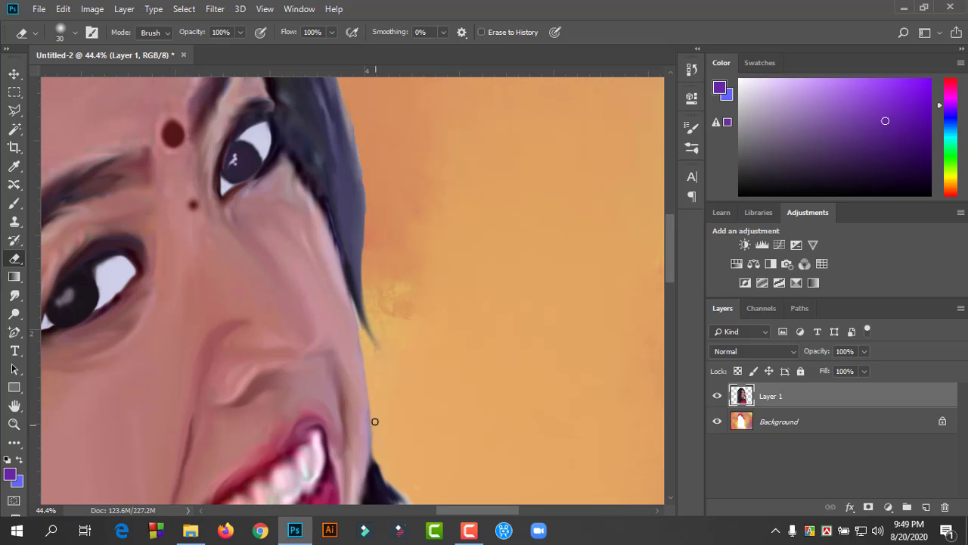
scroll(374, 421, down, 3)
scroll(462, 277, down, 3)
scroll(665, 319, down, 3)
click(15, 295)
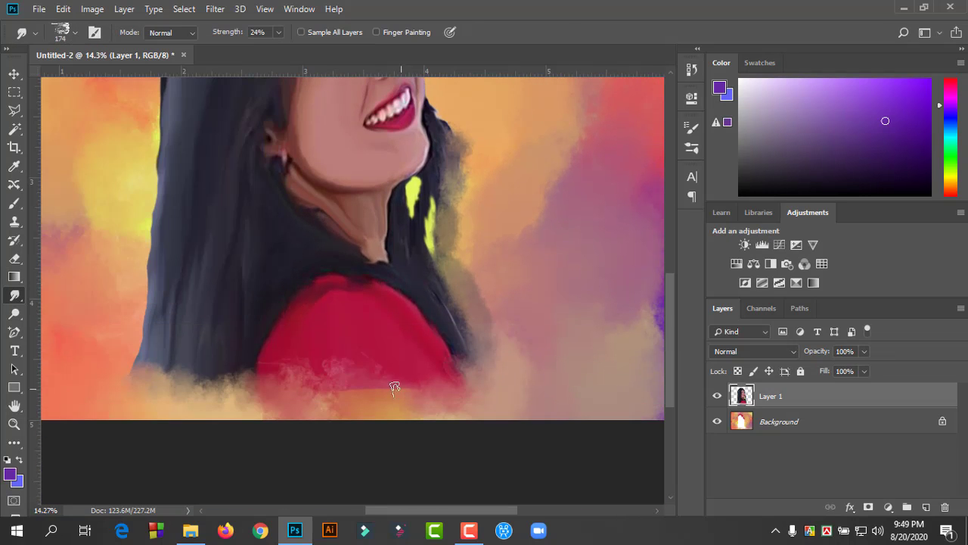
click(882, 427)
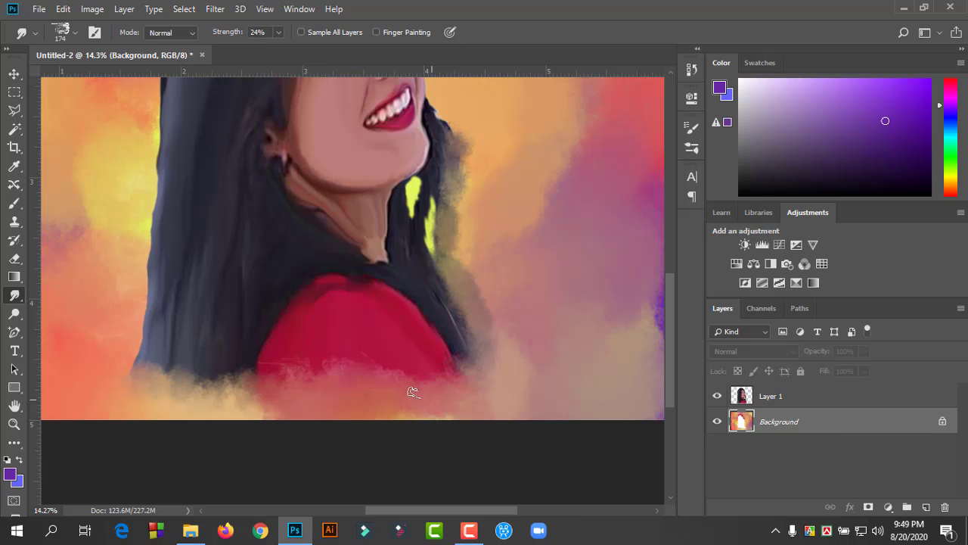
scroll(558, 340, up, 5)
scroll(376, 142, down, 1)
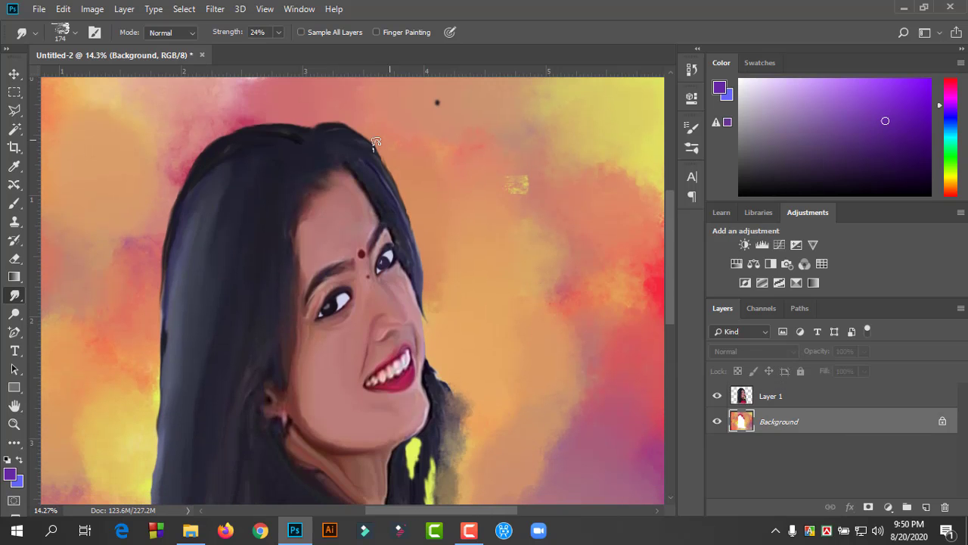
right_click(15, 295)
click(69, 295)
click(74, 32)
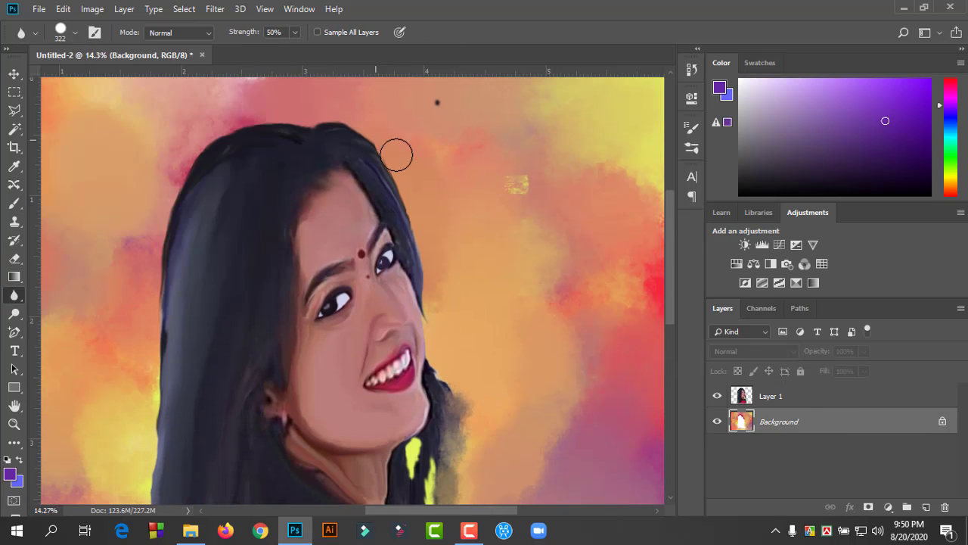
Step: Reactivate Layer 1, fit the whole painting on screen and switch to the Move tool
key(alt+bracketright)
scroll(346, 199, up, 1)
scroll(454, 250, down, 5)
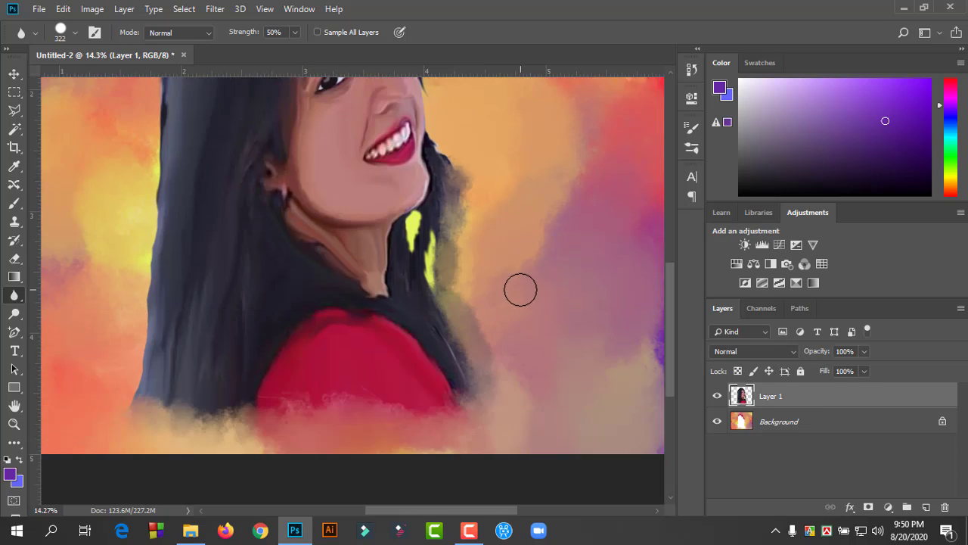
key(ctrl+0)
key(v)
Step: Save the painting as a Photoshop file, editing the file name
key(ctrl+s)
text(Digatel painting-Rasmika madnani)
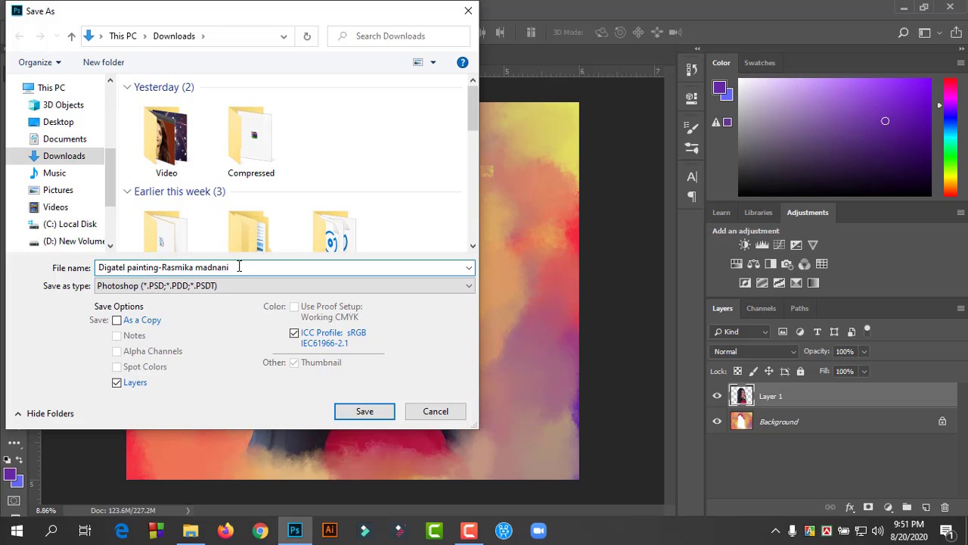
key(BackSpace)
key(BackSpace)
key(BackSpace)
click(365, 411)
click(31, 9)
Step: Save the painting again in JPEG format
click(113, 168)
click(469, 285)
click(195, 401)
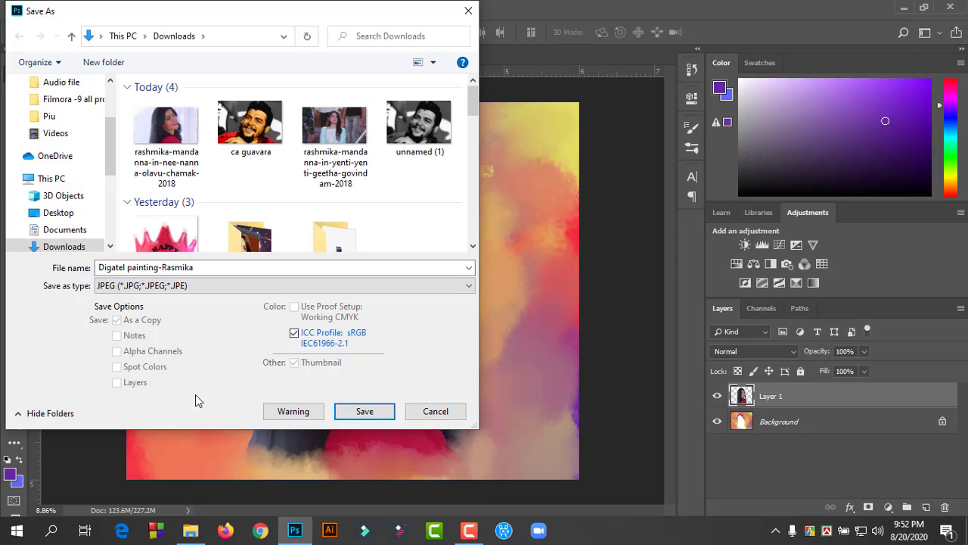
key(Return)
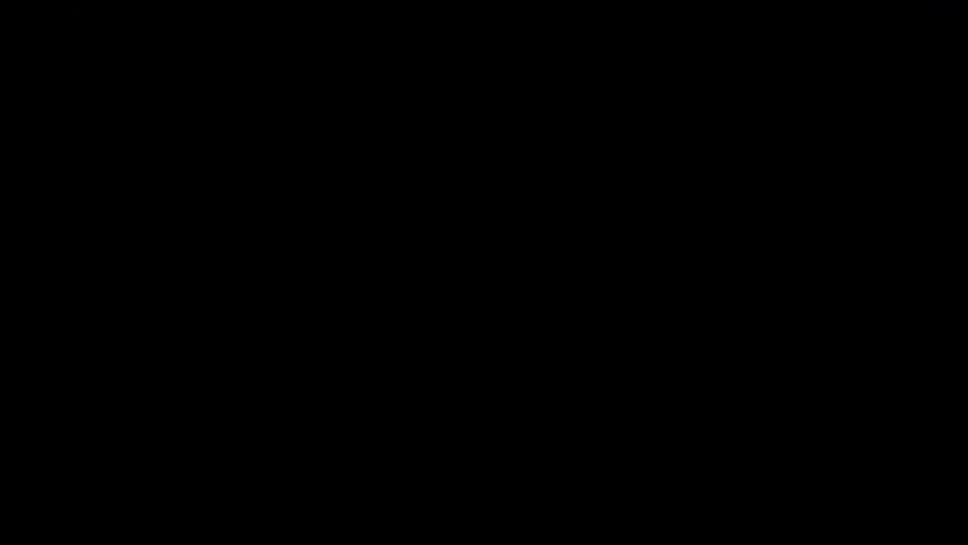